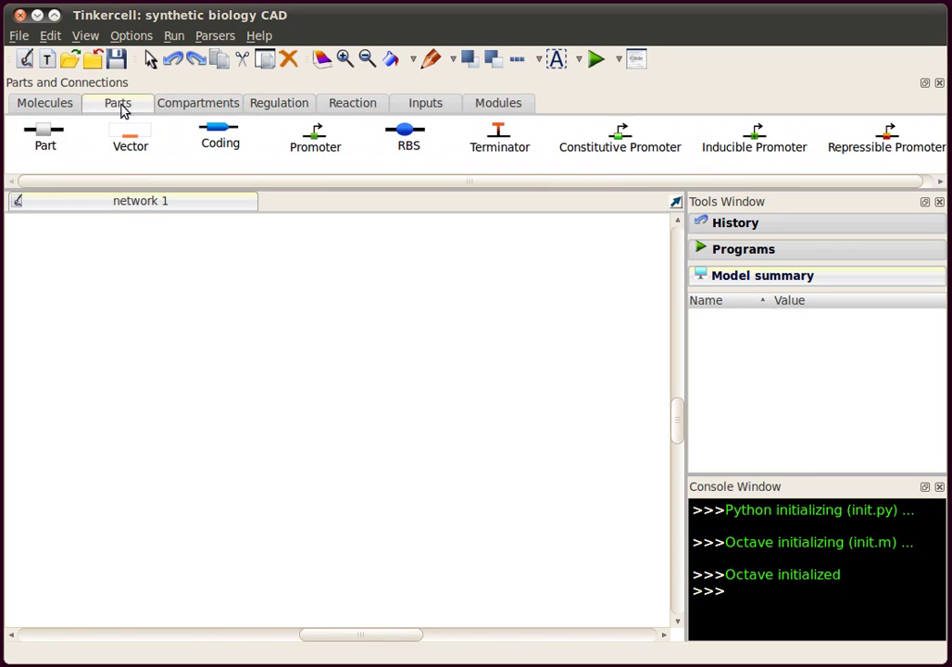
Place an enzyme and a transcription factor on the empty network canvas
left_click(63, 105)
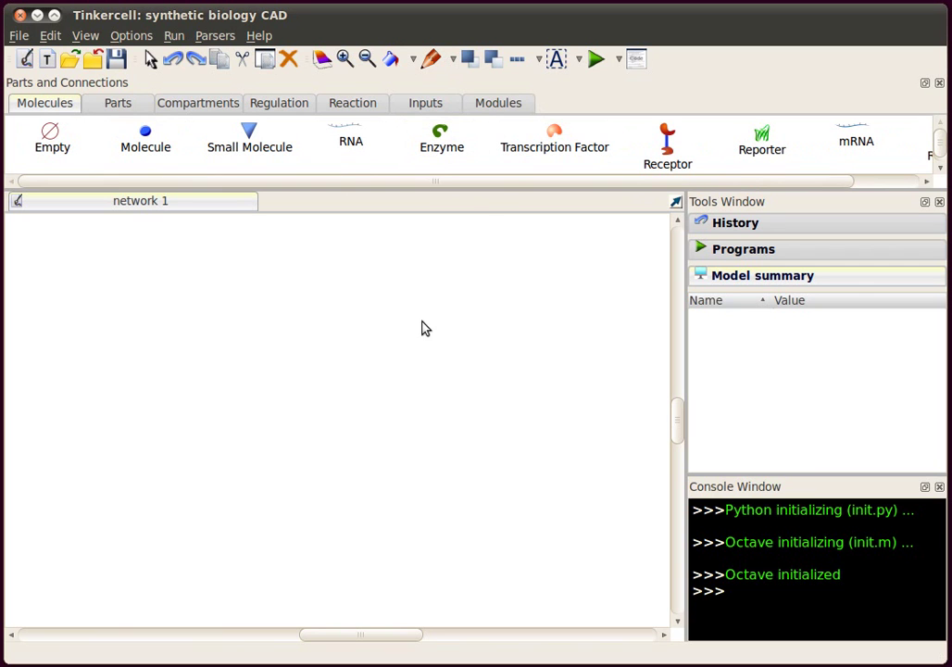
left_click(441, 137)
left_click(232, 375)
left_click(552, 145)
left_click(350, 345)
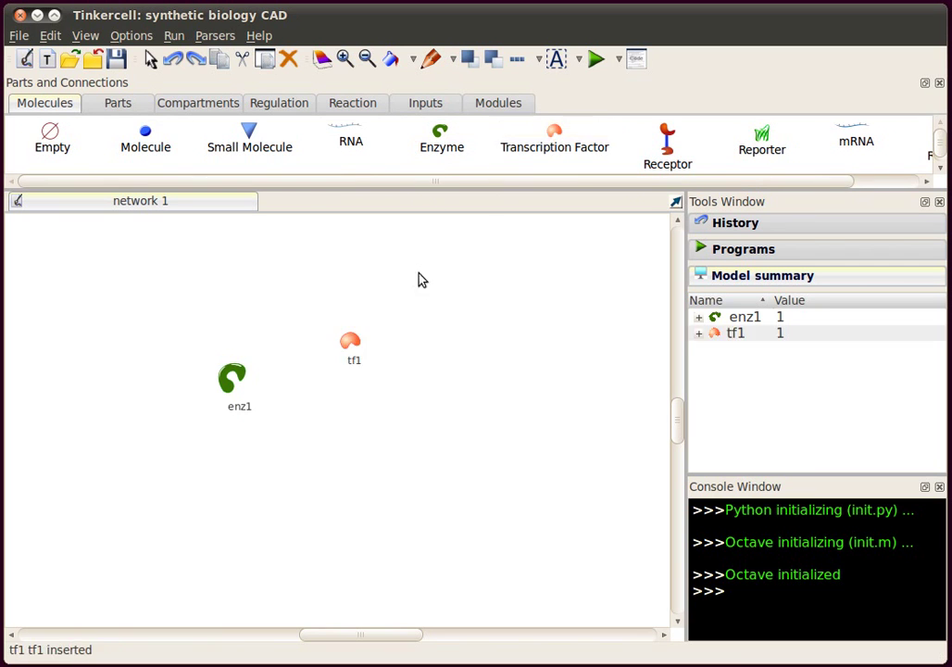
Place five more enzymes spread around the transcription factor
left_click(442, 137)
left_click(347, 277)
left_click(495, 317)
left_click(397, 409)
left_click(276, 487)
left_click(147, 448)
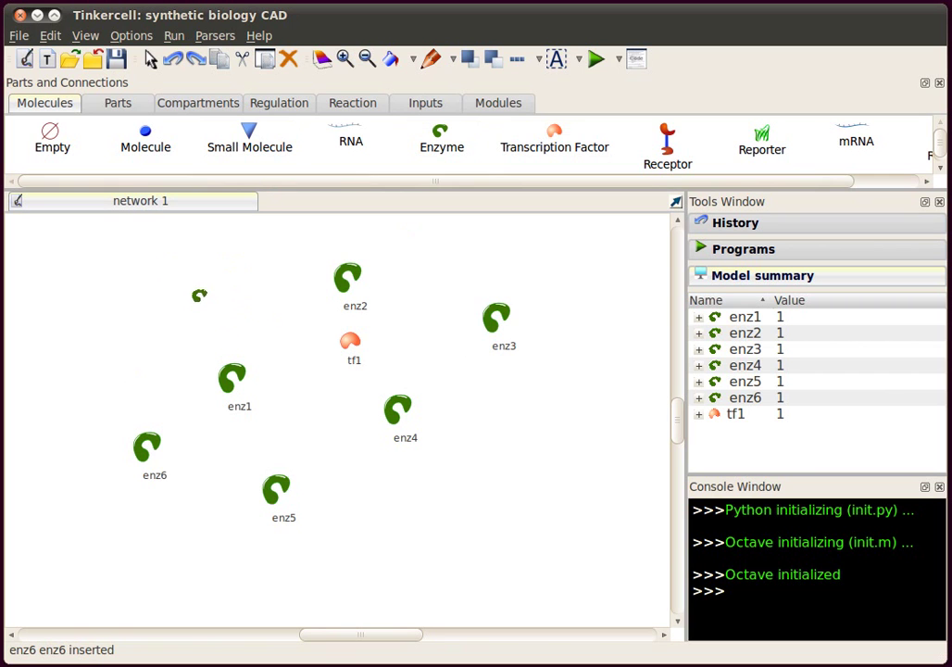
Delete all enzymes and the transcription factor from the canvas
left_click_drag(90, 251, 586, 571)
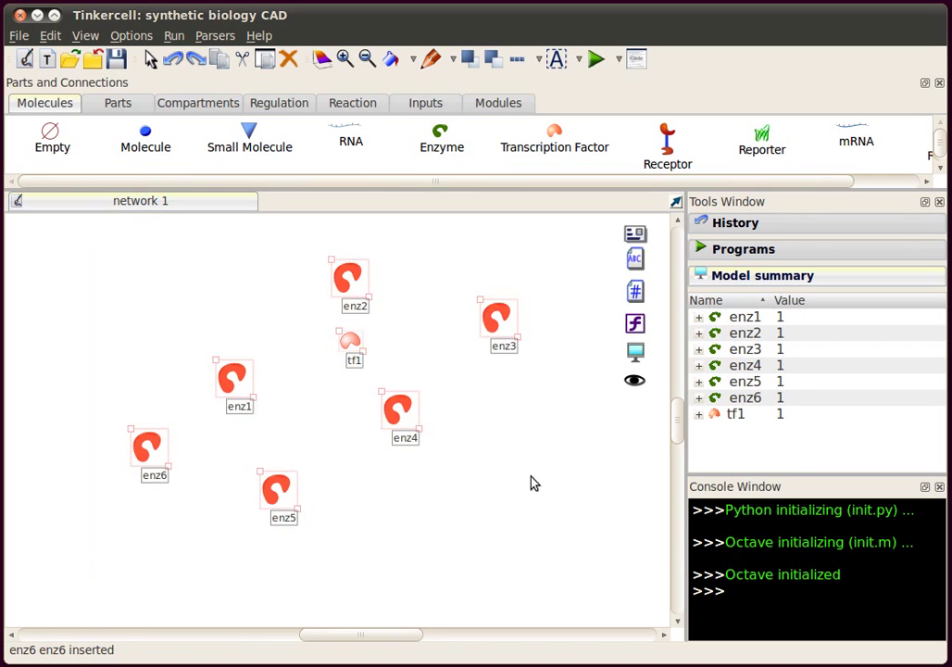
key("Delete")
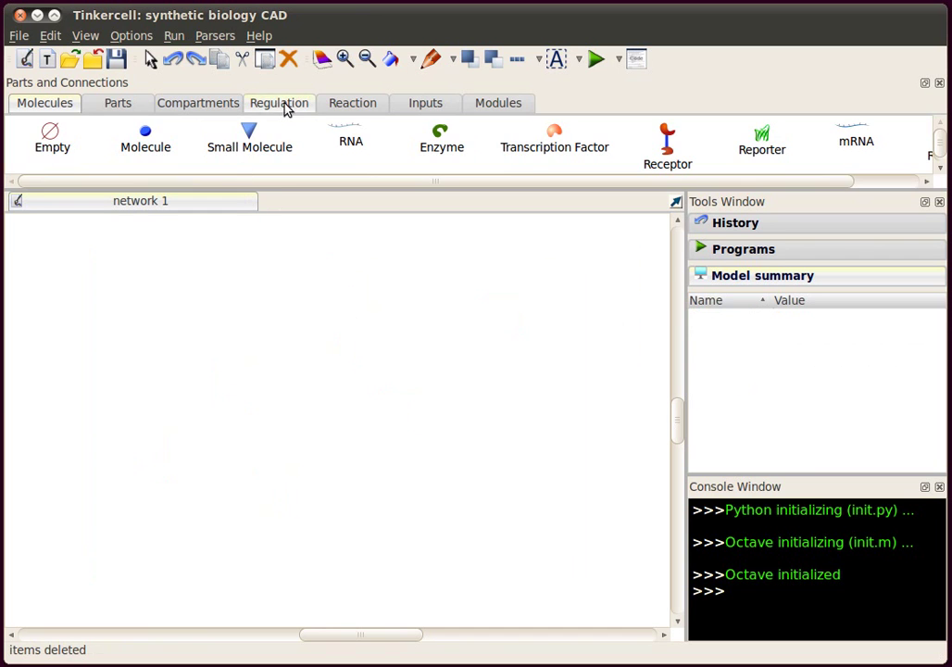
Insert a 1 to 1 reaction and, beside it, a 2 to 2 reaction, each with its own molecules
left_click(364, 104)
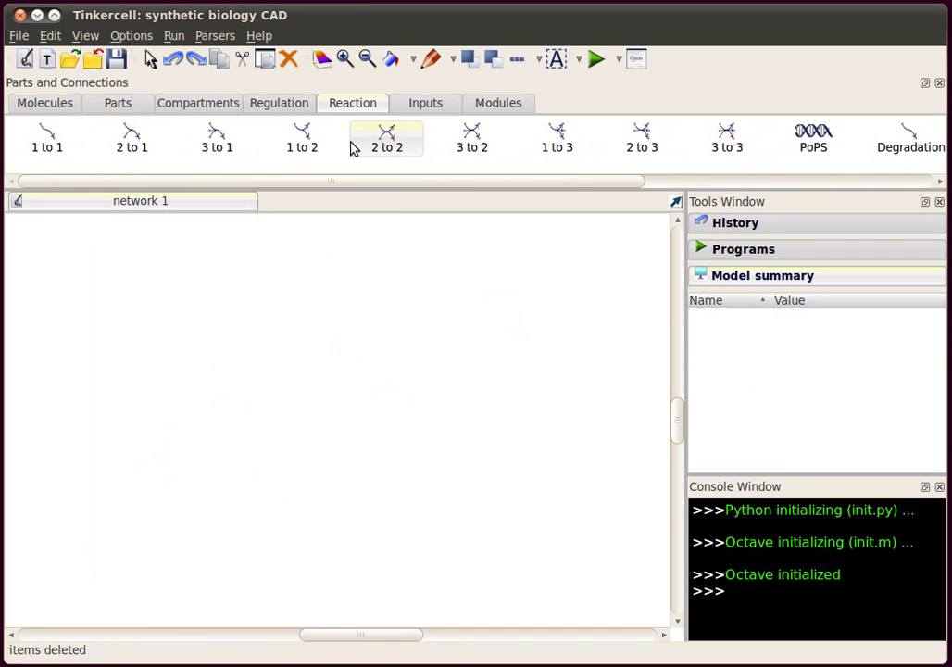
left_click(50, 139)
left_click(273, 375)
left_click(387, 139)
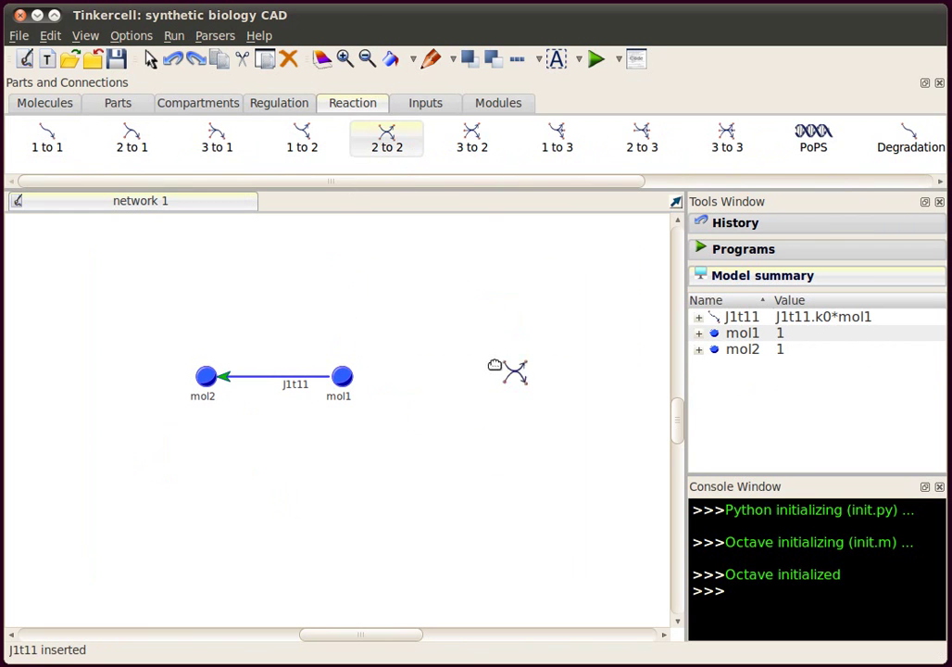
left_click(488, 375)
Move molecule mol1 up and toward mol2 so that the 1 to 1 reaction curves
left_click_drag(588, 500, 59, 248)
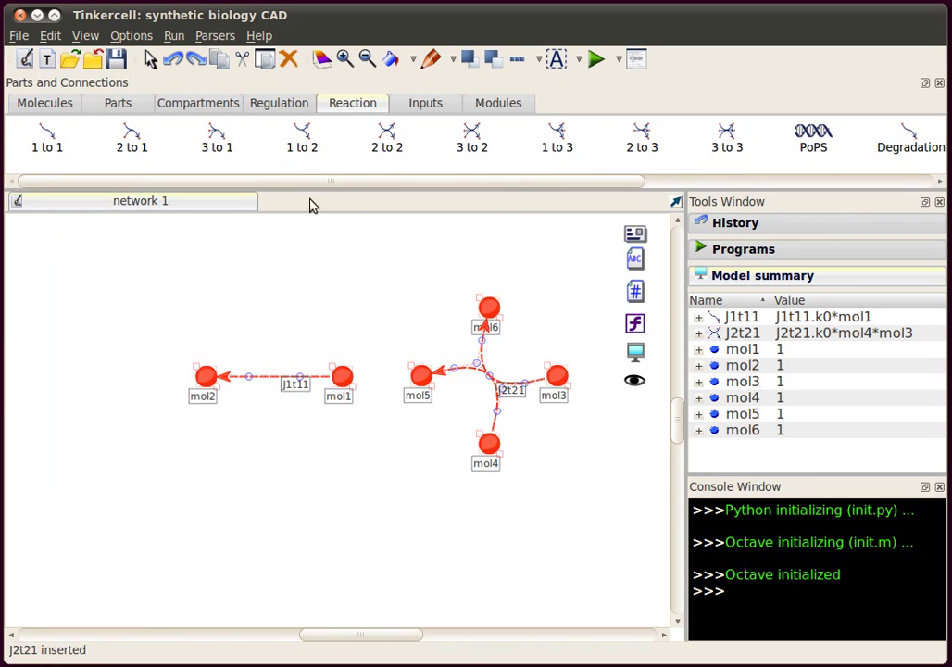
left_click(359, 385)
left_click_drag(342, 377, 288, 296)
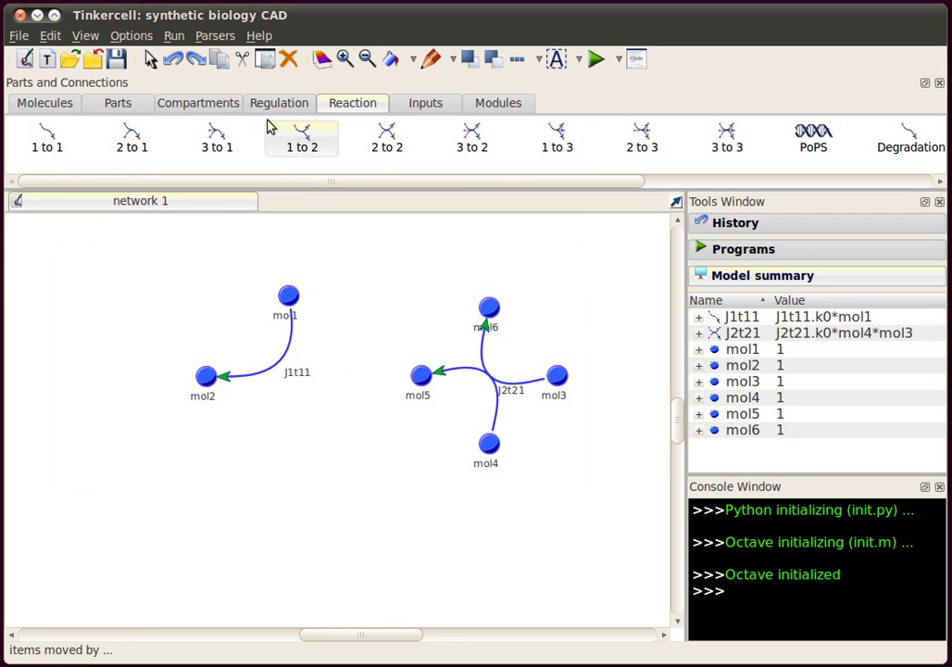
Connect mol5 to mol1 with another 1 to 1 reaction
left_click(63, 140)
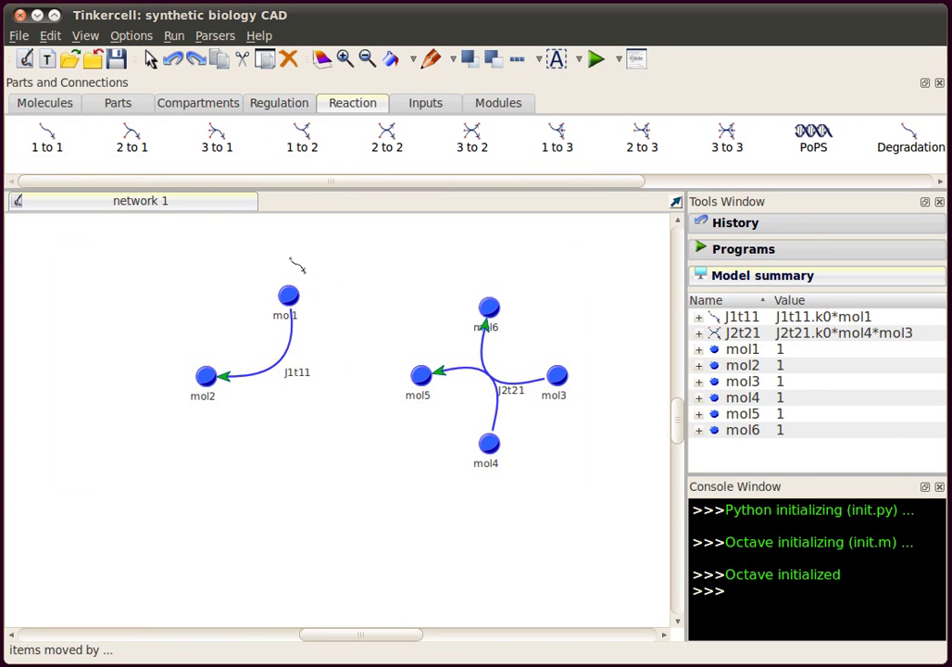
left_click(421, 375)
left_click(288, 295)
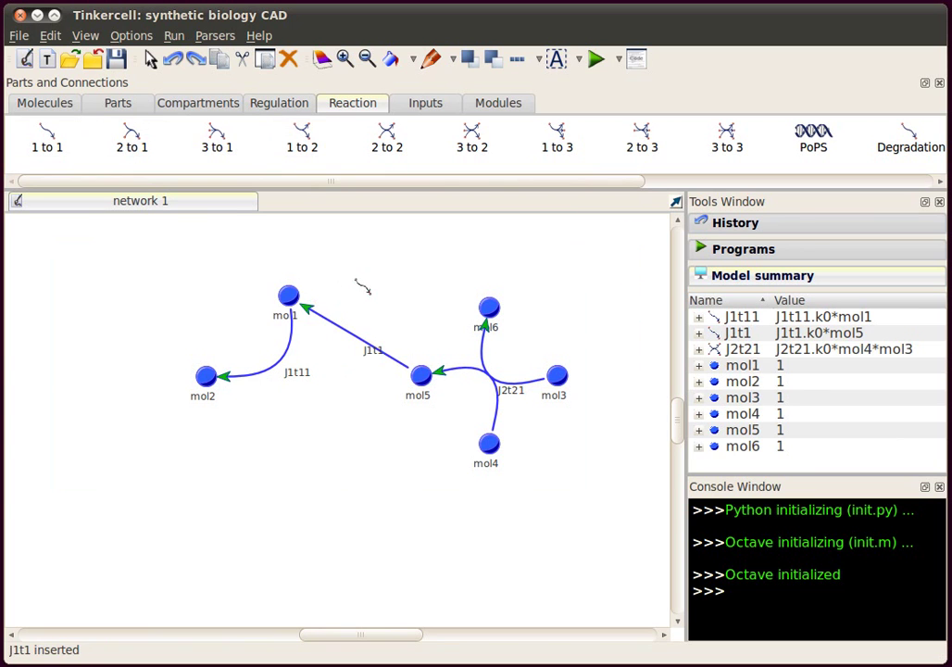
Bend the reaction line from mol5 to mol1 into an upward arc and leave nothing selected
mouse_move(346, 326)
left_mouse_down()
mouse_move(378, 302)
mouse_move(361, 319)
left_mouse_up()
left_click(384, 346)
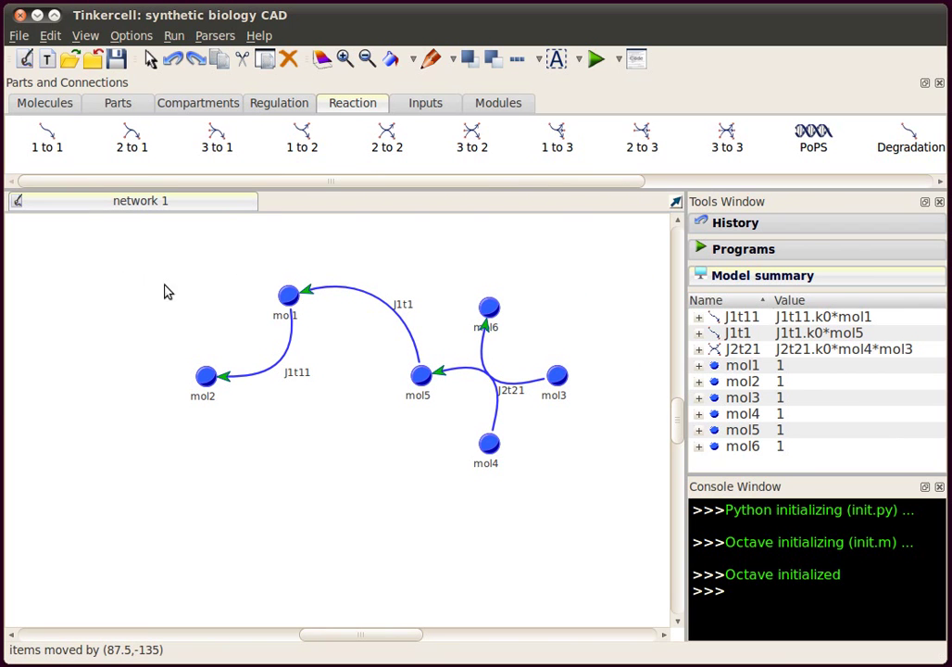
left_click_drag(197, 286, 576, 559)
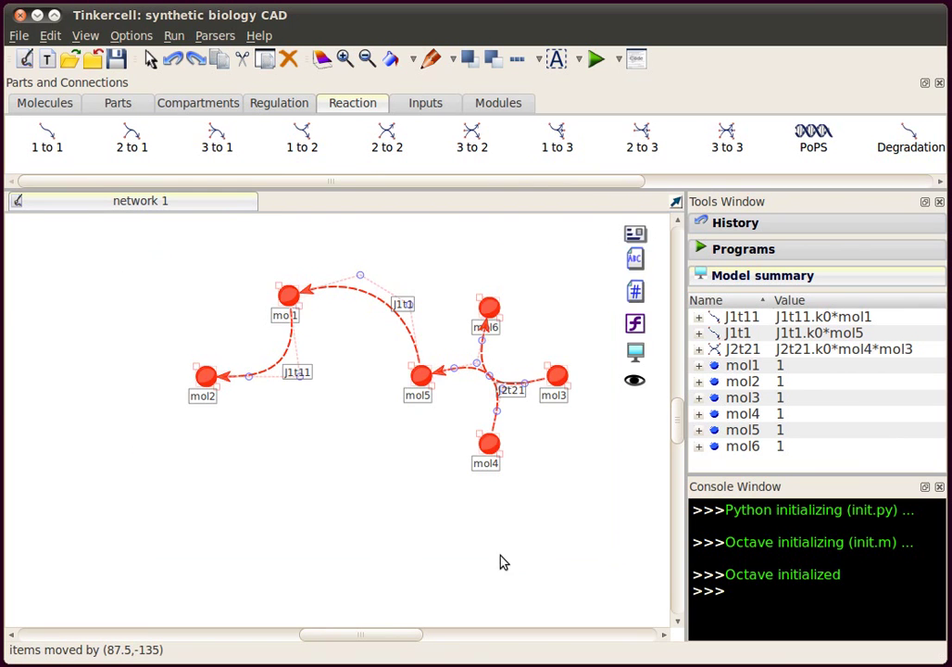
left_click(454, 490)
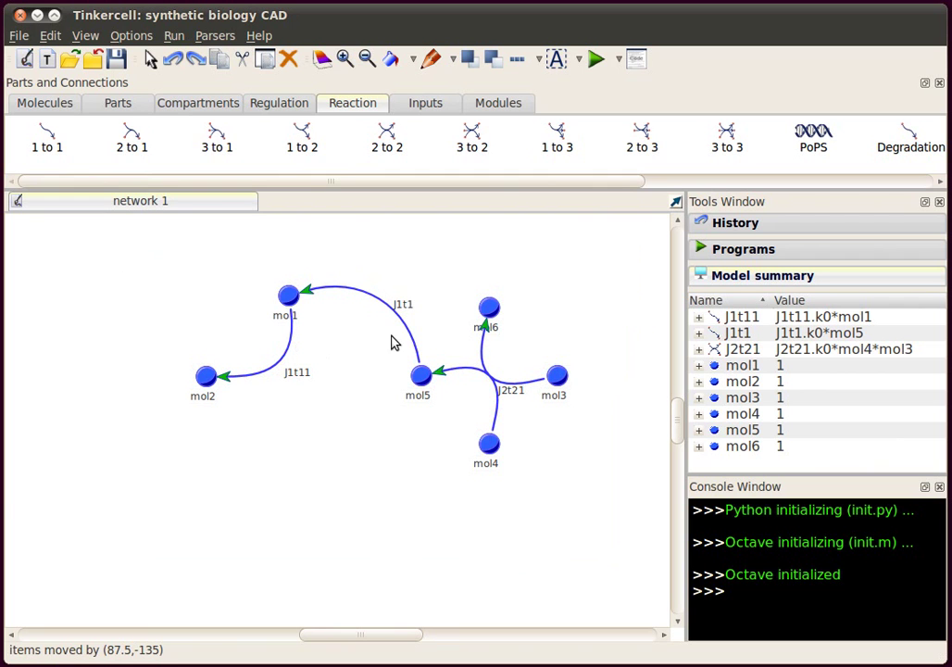
Review the available analysis and simulation programs, including the Simulate group and the full list of runnable functions
left_click(744, 252)
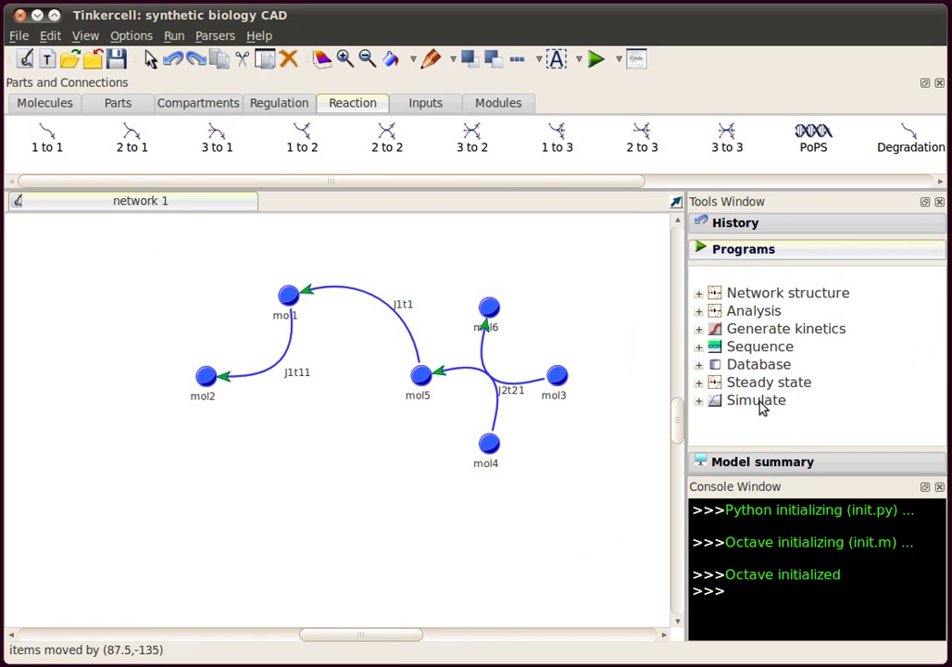
left_click(698, 404)
left_click(697, 404)
left_click(617, 60)
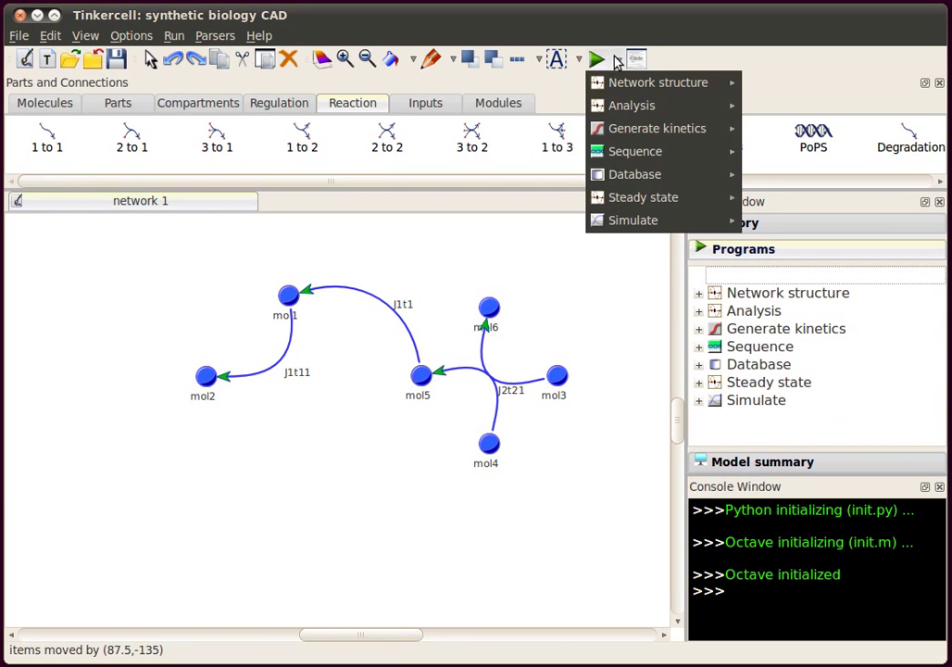
left_click(153, 42)
left_click(174, 35)
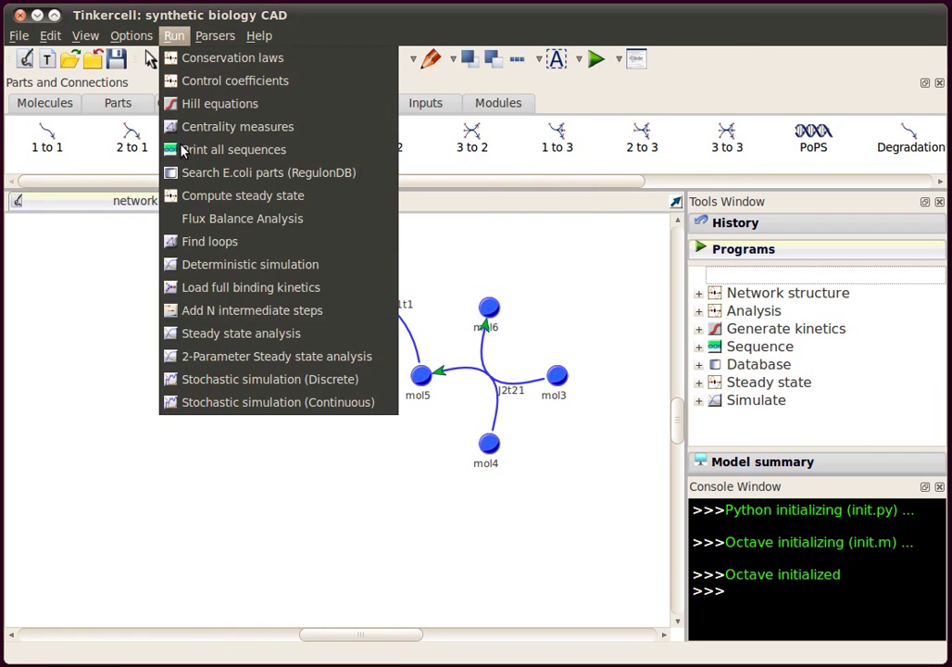
left_click(278, 418)
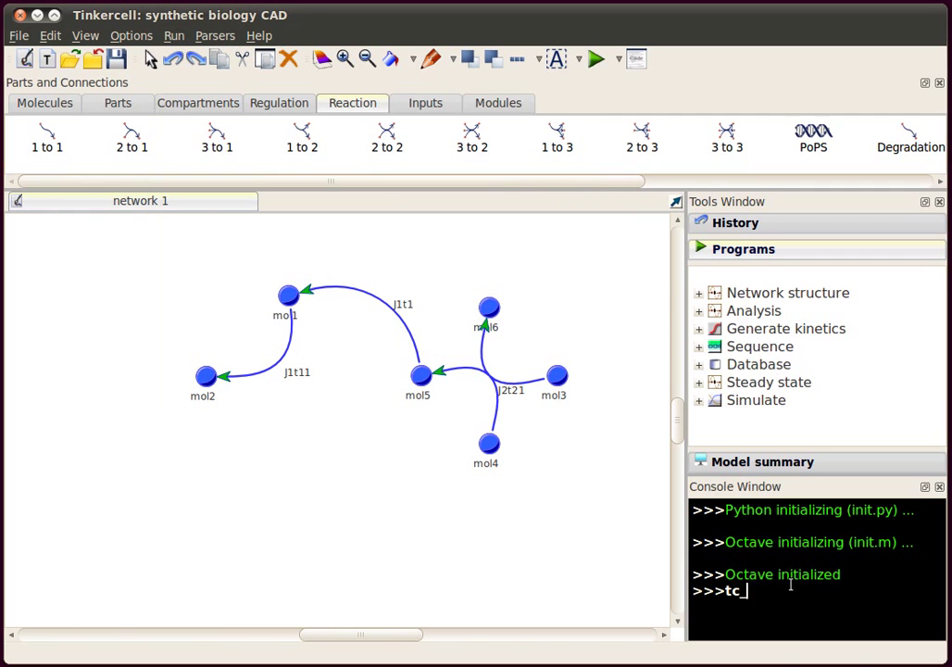
type("select")
key("BackSpace")
key("BackSpace")
key("BackSpace")
key("BackSpace")
key("BackSpace")
key("BackSpace")
key("BackSpace")
key("BackSpace")
key("BackSpace")
Open the coding window and view the Octave and Python script options
left_click(636, 59)
mouse_move(574, 206)
left_mouse_down()
mouse_move(563, 191)
mouse_move(575, 208)
left_mouse_up()
left_click(451, 264)
left_click(415, 264)
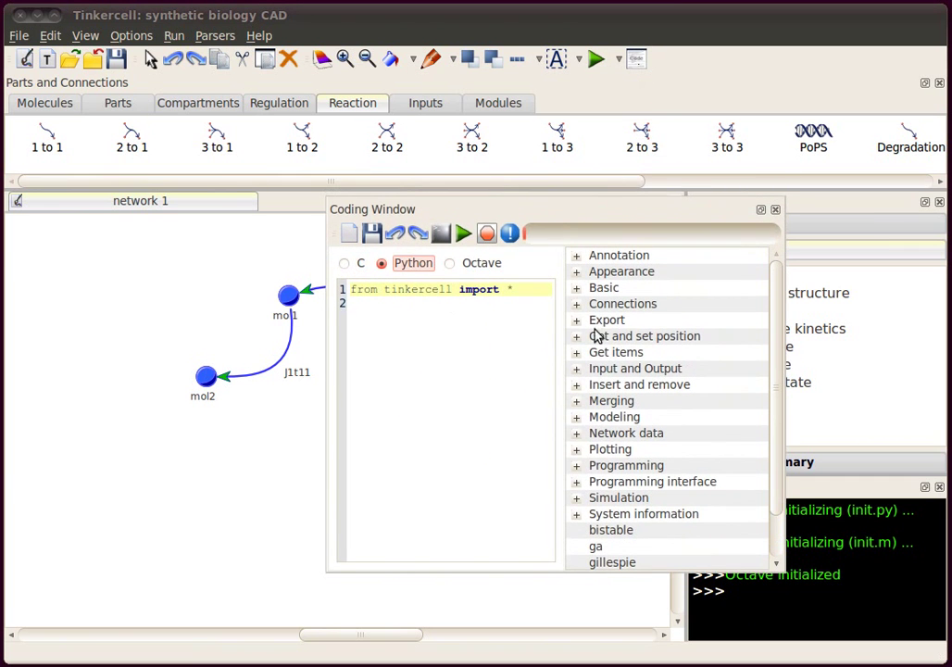
Look through the position, Export and Connections function groups in the coding window, and close the window
left_click(582, 338)
left_click(584, 337)
left_click(577, 321)
left_click(578, 306)
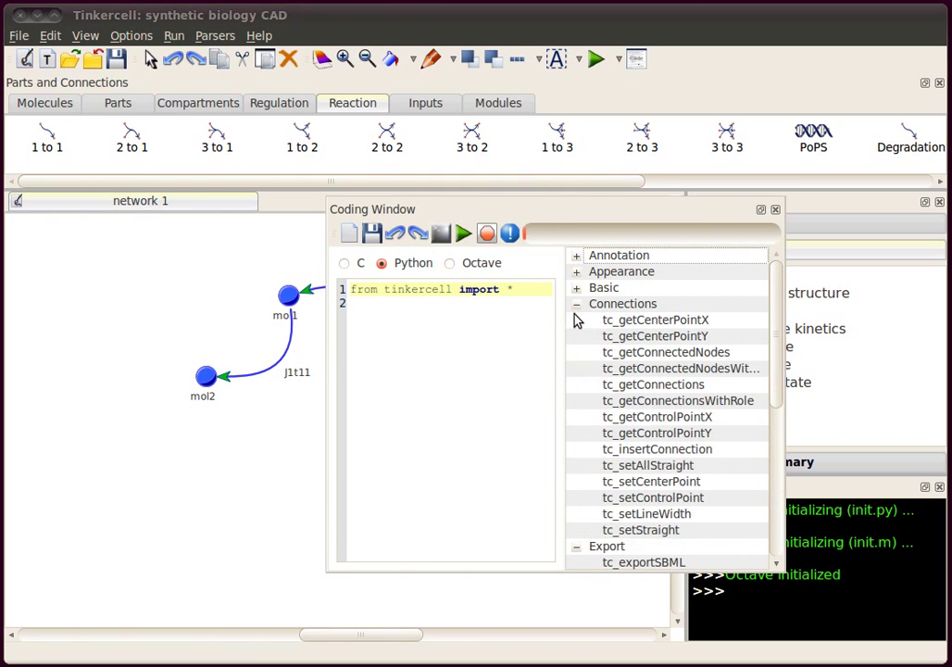
left_click(576, 305)
left_click(577, 319)
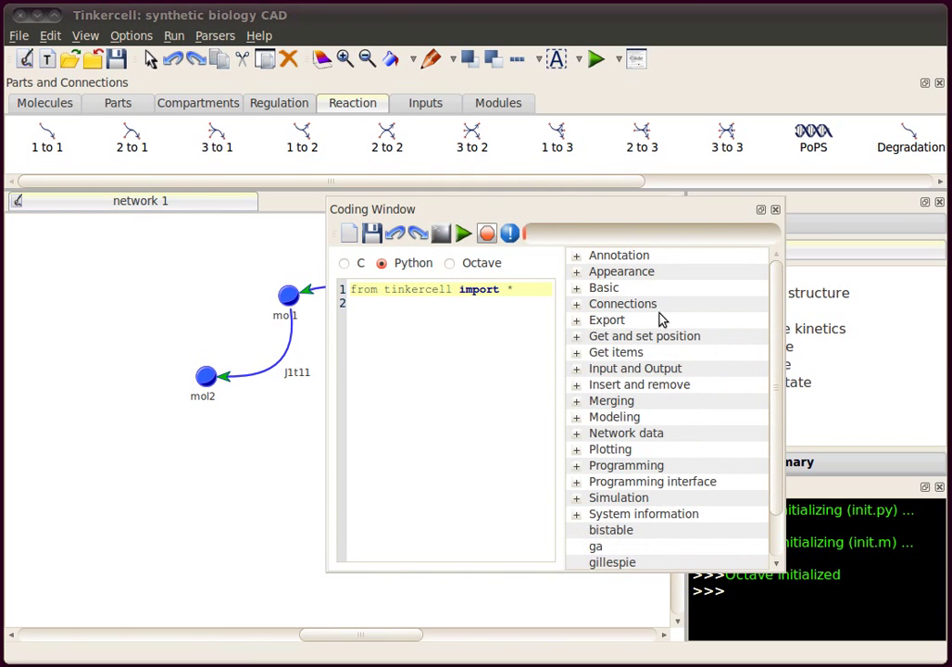
left_click(776, 210)
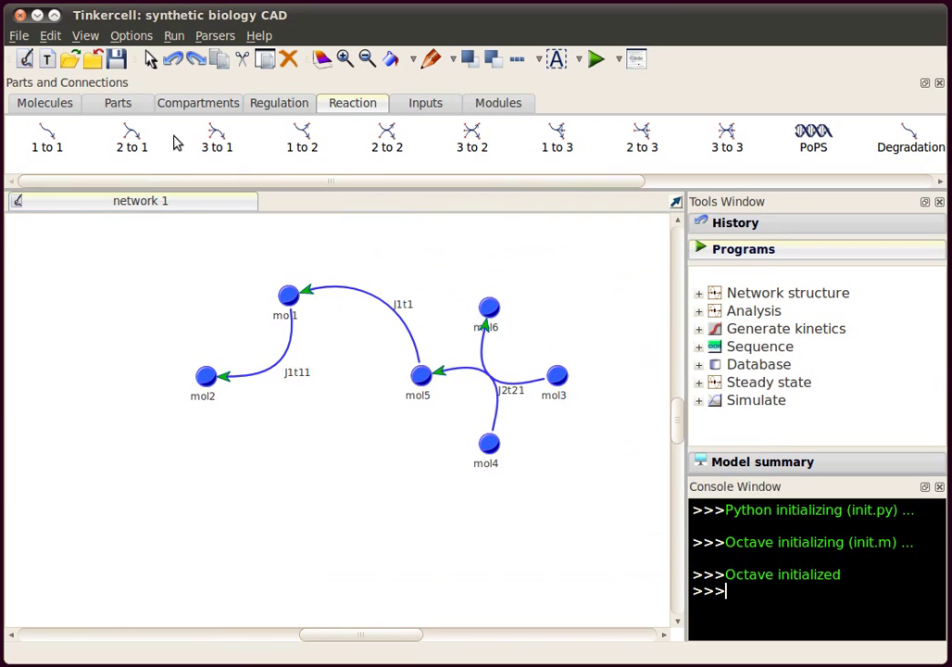
Delete the whole reaction network from the canvas
left_click_drag(145, 245, 619, 554)
key("Delete")
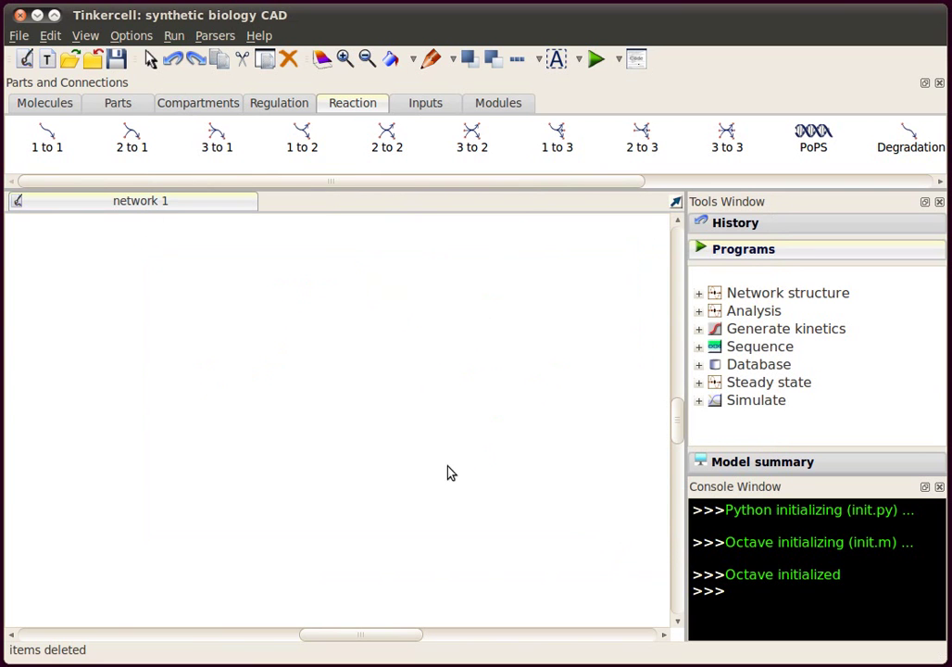
Insert a 1 to 1 reaction on the empty canvas and move mol1 higher and farther from mol2
left_click(120, 104)
left_click(257, 104)
left_click(72, 104)
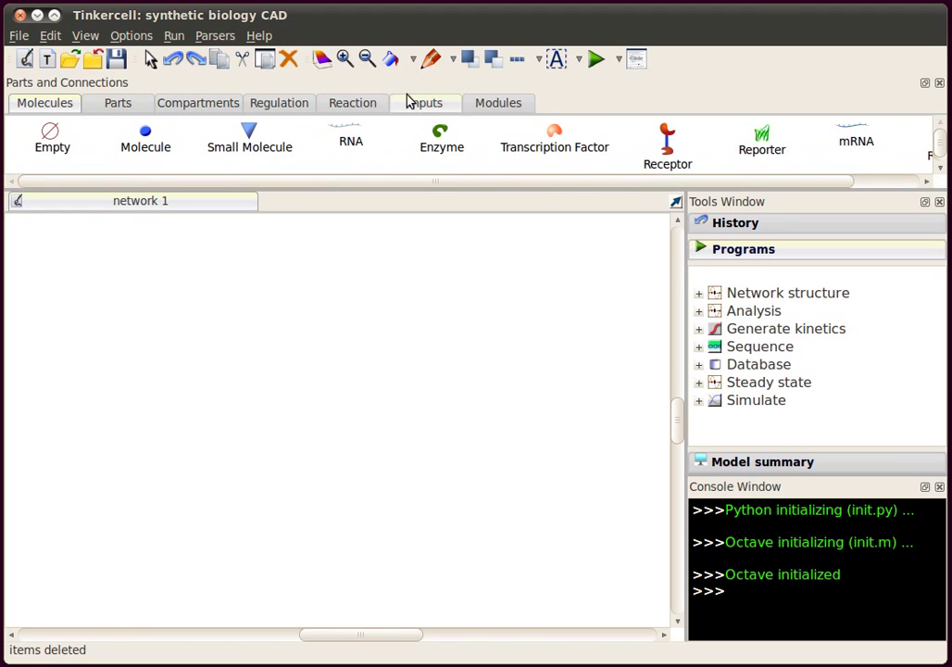
left_click(361, 106)
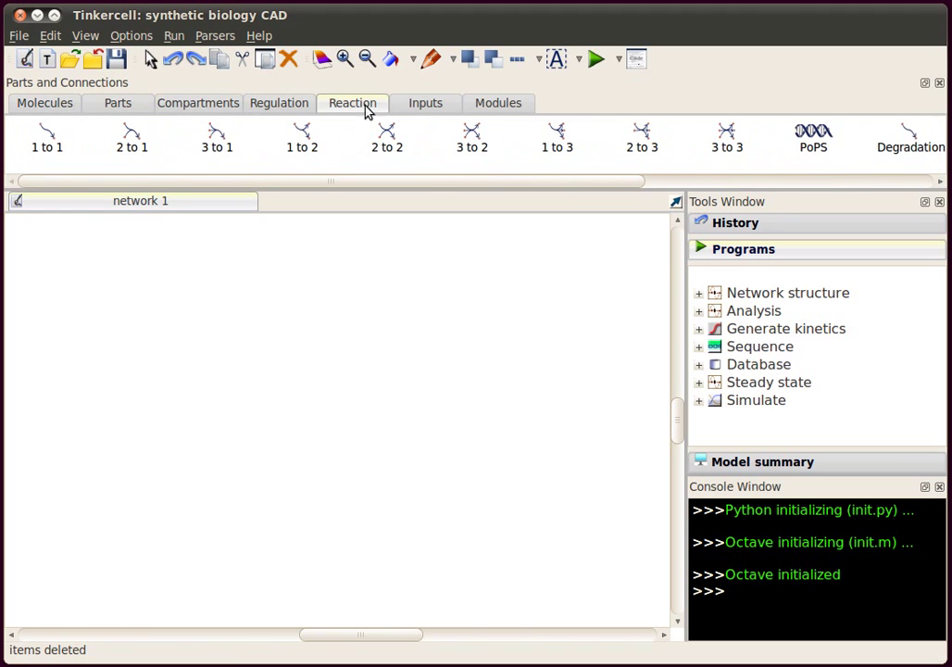
left_click(65, 143)
left_click(426, 475)
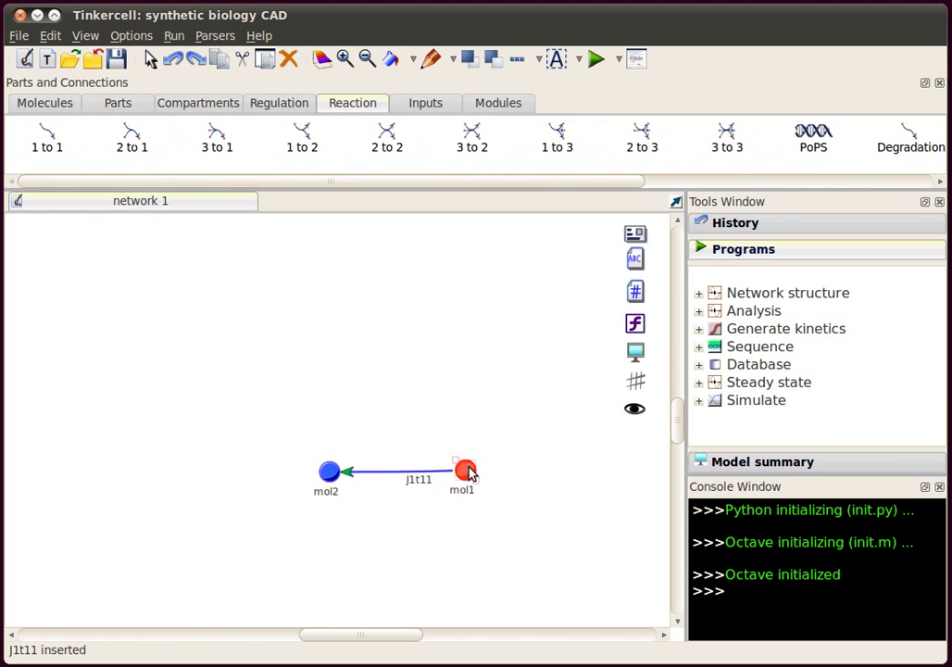
left_click_drag(466, 471, 527, 395)
Place an enzyme above and slightly to the left of mol2
left_click(182, 106)
left_click(118, 102)
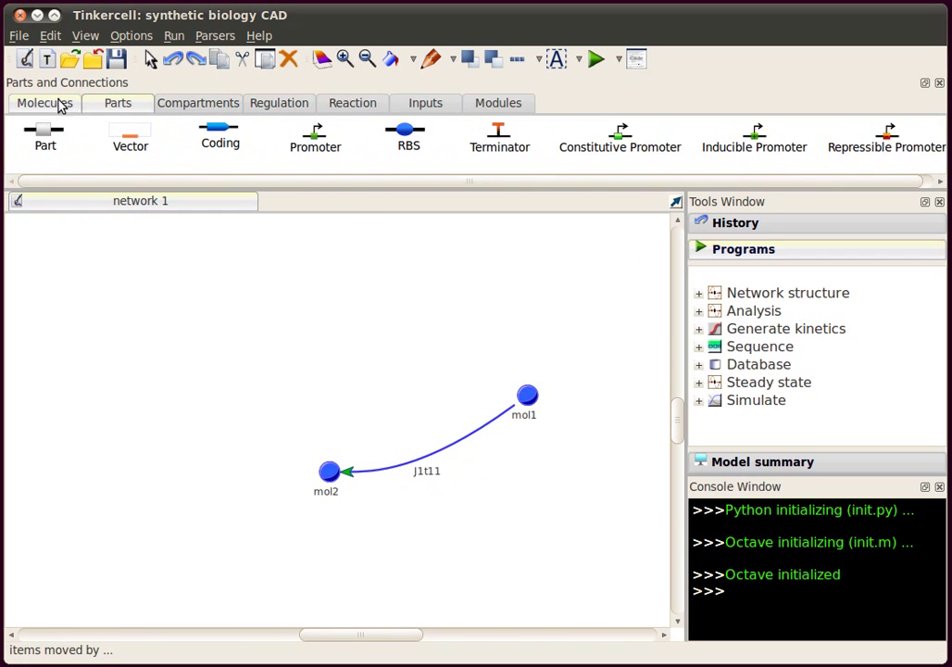
left_click(64, 101)
left_click(441, 137)
left_click(280, 289)
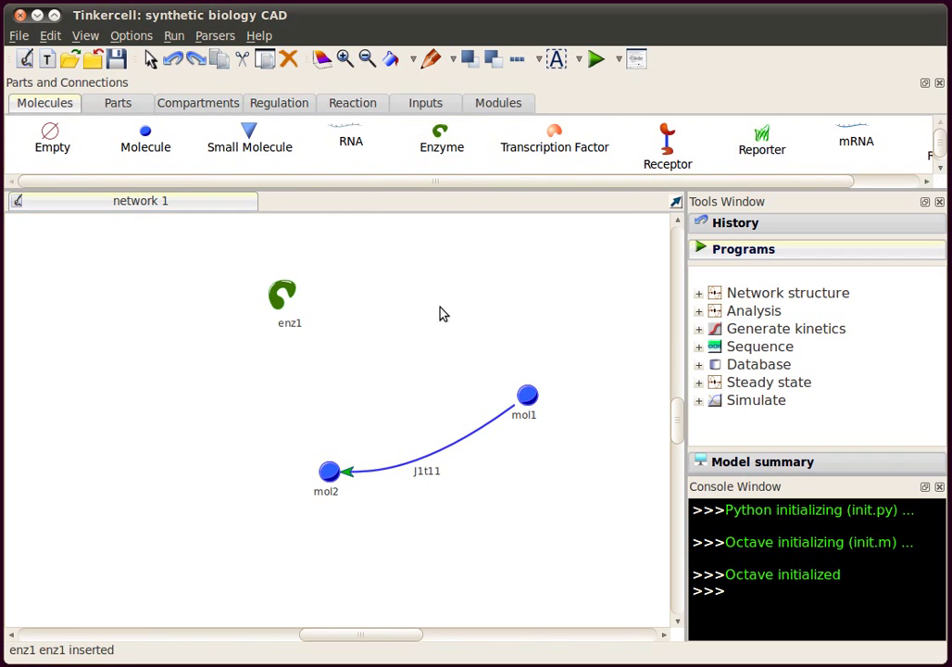
Connect the enzyme to the mol1-to-mol2 reaction with a Regulation connection
left_click(278, 103)
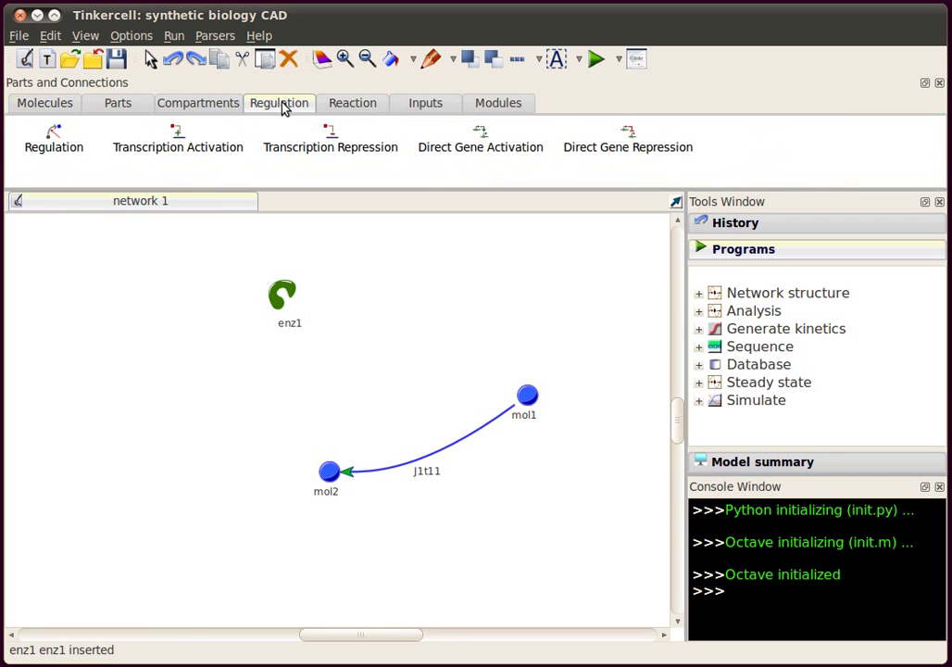
left_click(61, 137)
left_click(283, 295)
left_click(456, 441)
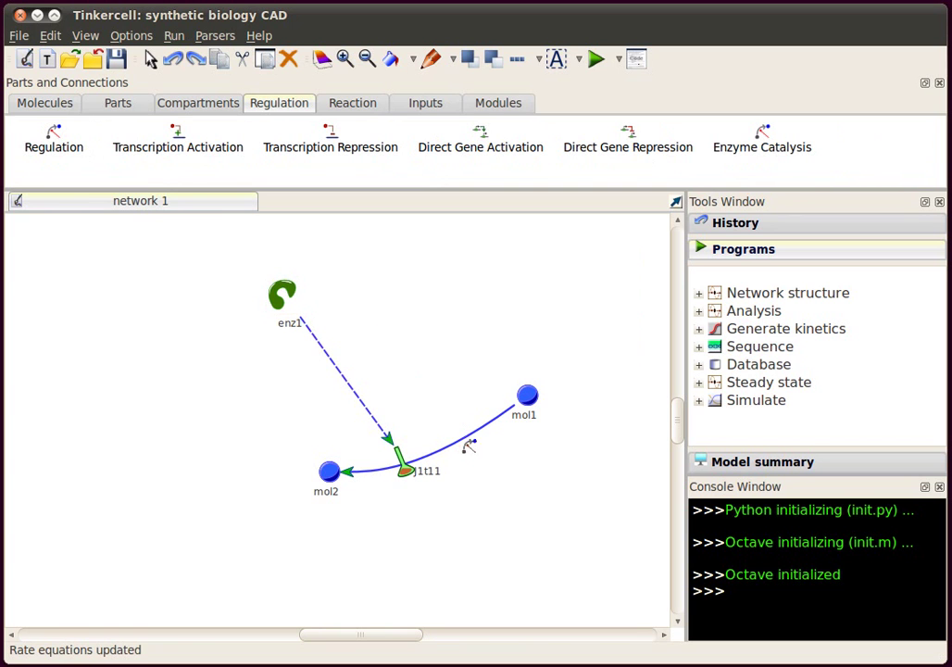
Move mol2 farther from mol1 and reshape the reaction line and the enzyme's dashed link into smooth curves
left_click_drag(331, 471, 248, 487)
left_click(389, 470)
left_click(476, 422)
left_click_drag(448, 453, 421, 411)
left_click(387, 426)
left_click(339, 351)
left_click_drag(339, 351, 342, 304)
left_click_drag(422, 396, 422, 441)
left_click(516, 468)
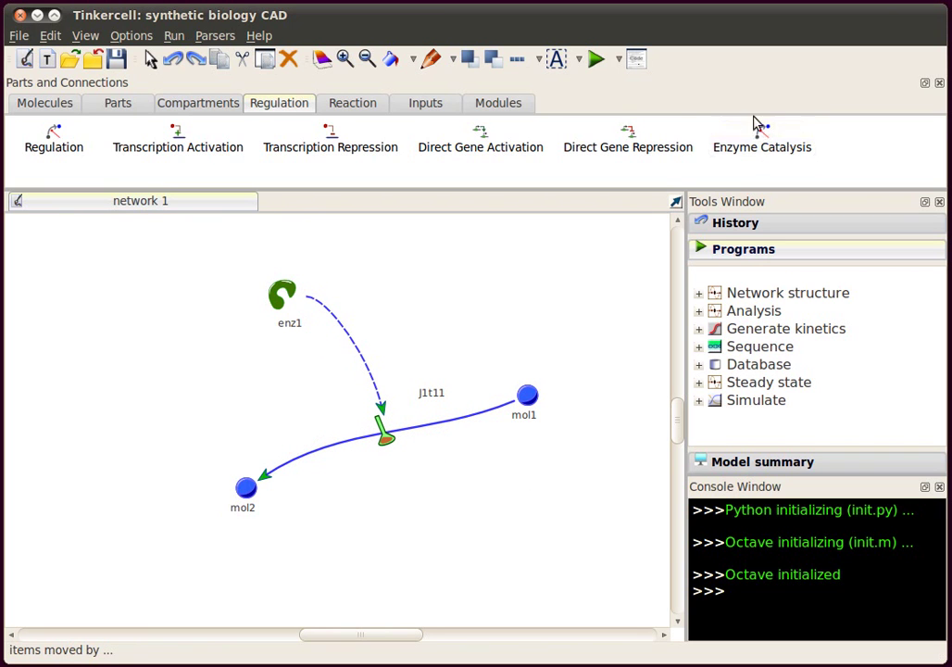
Insert a separate Enzyme Catalysis reaction above mol1 and delete it again
left_click(762, 146)
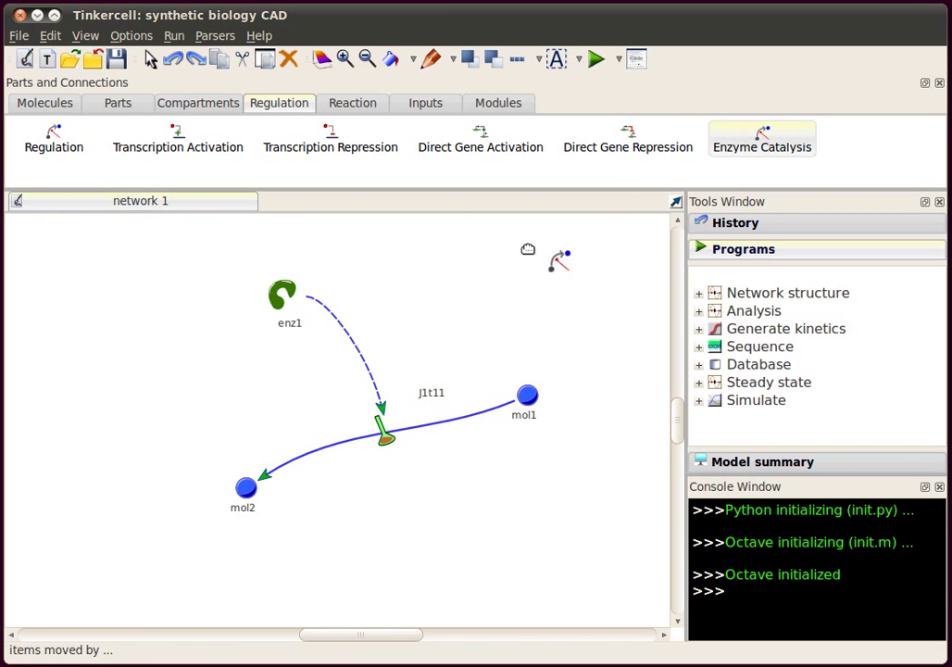
left_click(482, 278)
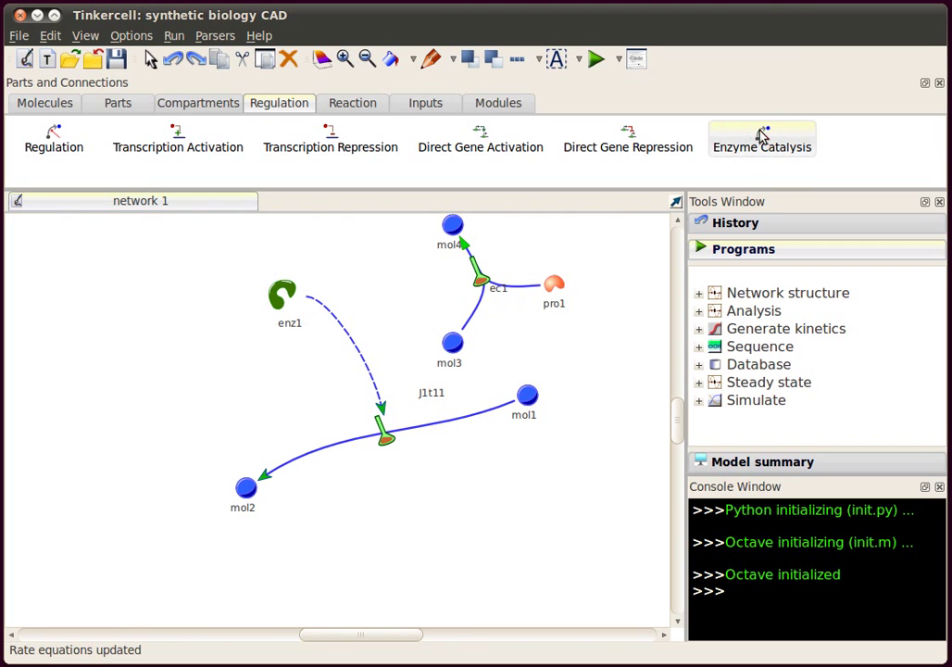
left_click_drag(593, 369, 410, 201)
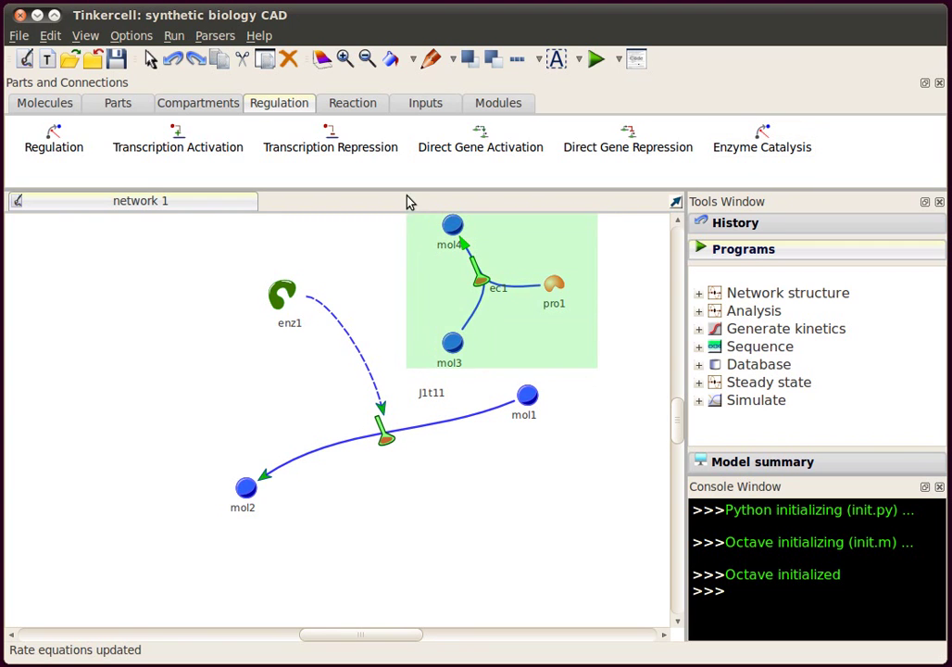
key("Delete")
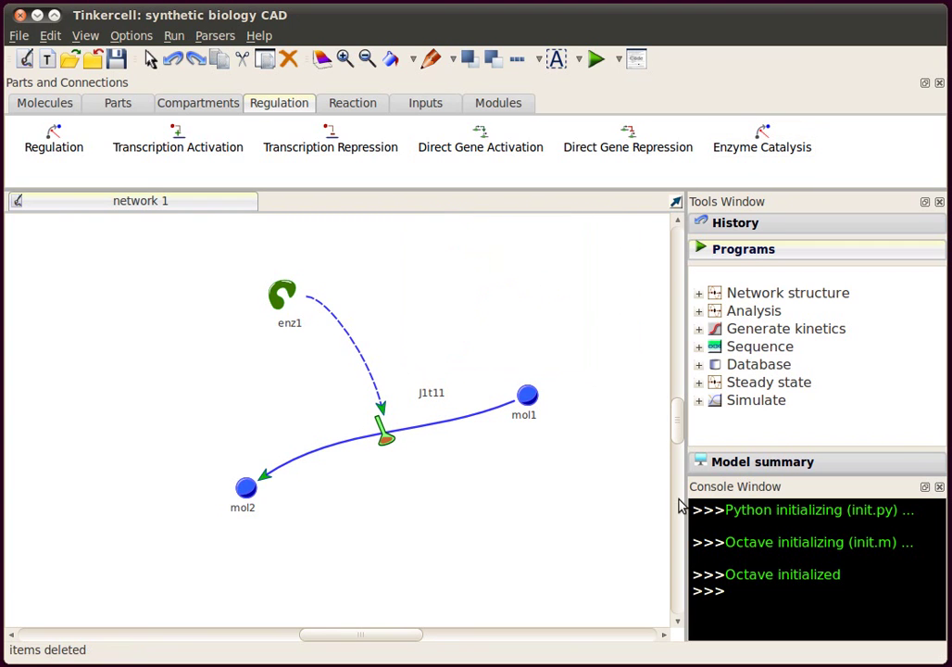
Undock the console window, enlarge it over the canvas and query J1t11 in it
left_click_drag(765, 495, 451, 195)
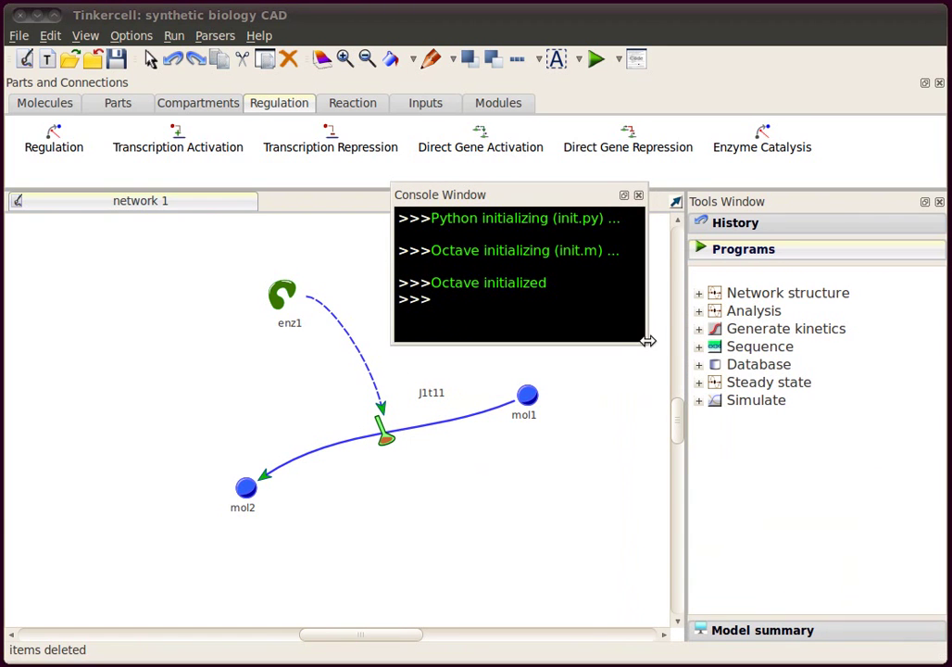
left_click_drag(647, 344, 836, 405)
left_click_drag(556, 198, 587, 231)
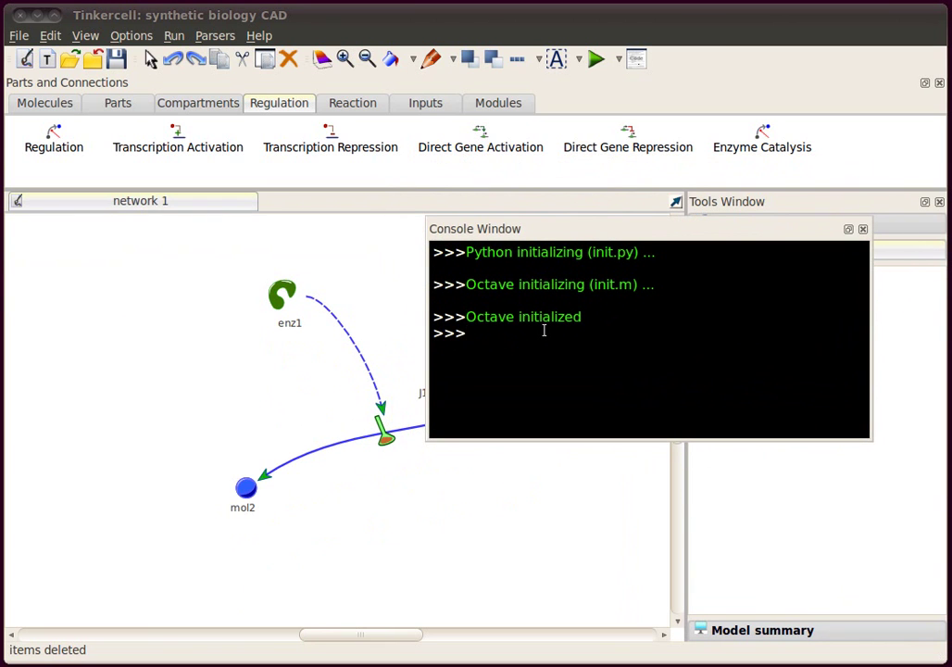
type("1t11")
key("Return")
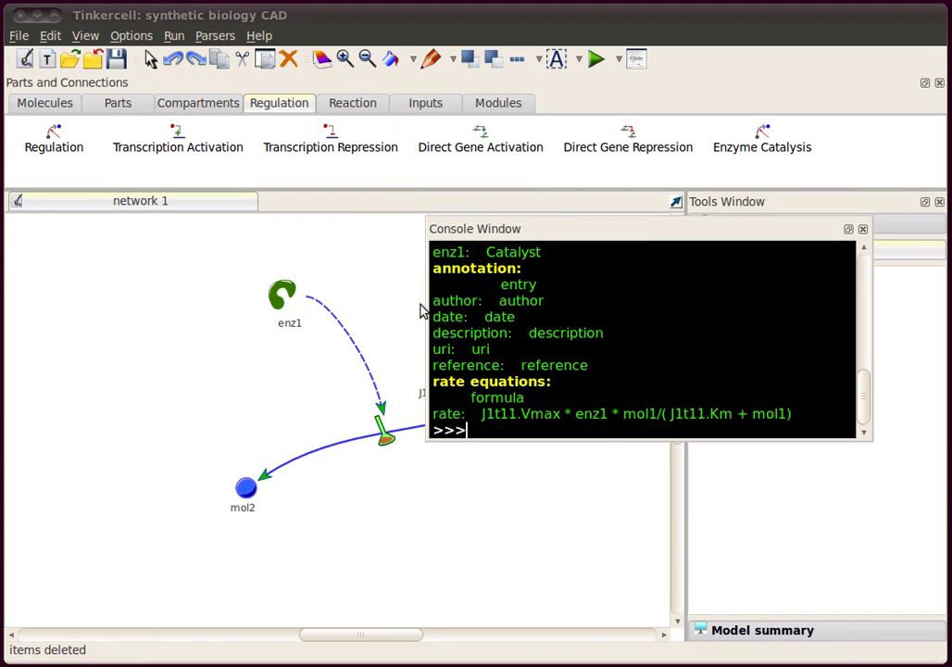
Examine the console printout for J1t11, going from its rate equation back through participants and parameters to its family
left_click_drag(809, 413, 481, 413)
left_click(562, 381)
mouse_move(865, 392)
left_mouse_down()
mouse_move(872, 349)
mouse_move(874, 357)
left_mouse_up()
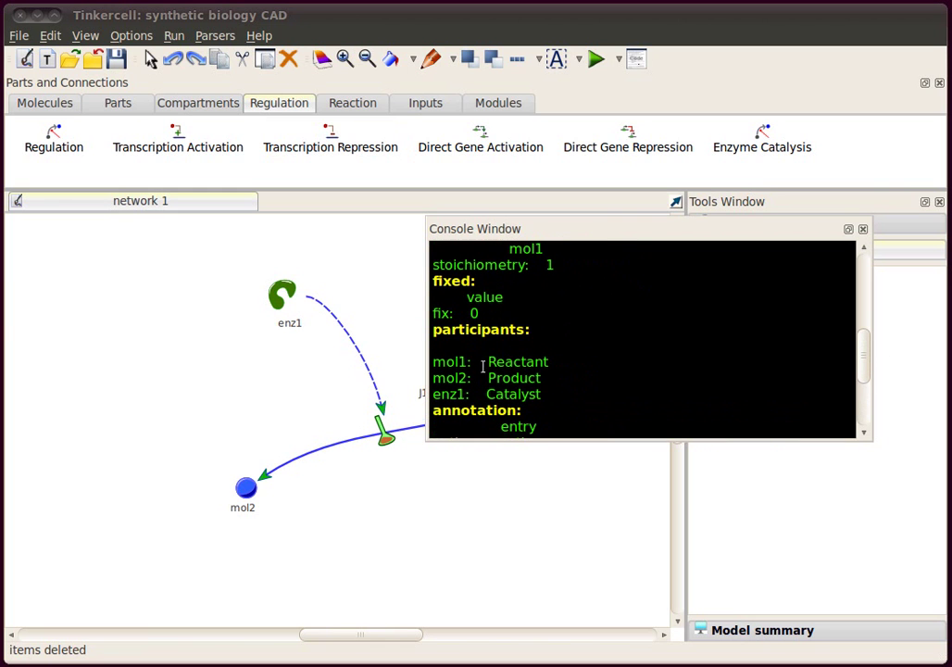
double_click(535, 394)
left_click(486, 362)
left_click_drag(867, 387, 857, 328)
left_click_drag(496, 371, 435, 341)
left_click(476, 325)
left_click_drag(611, 247, 437, 248)
left_click(704, 305)
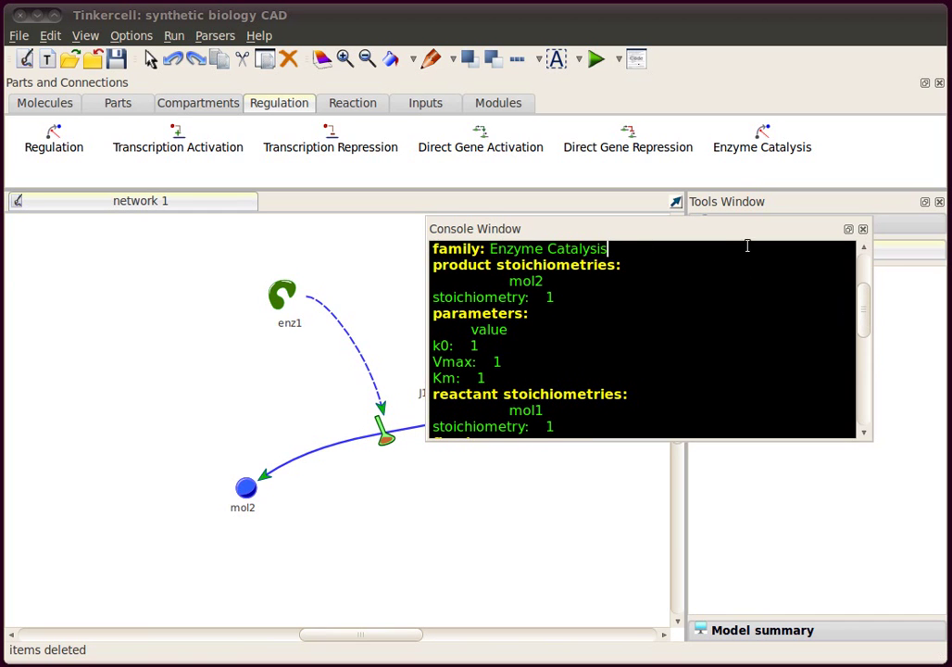
Dock the console window again below the tools and show the Model summary with more room
left_click_drag(718, 230, 814, 397)
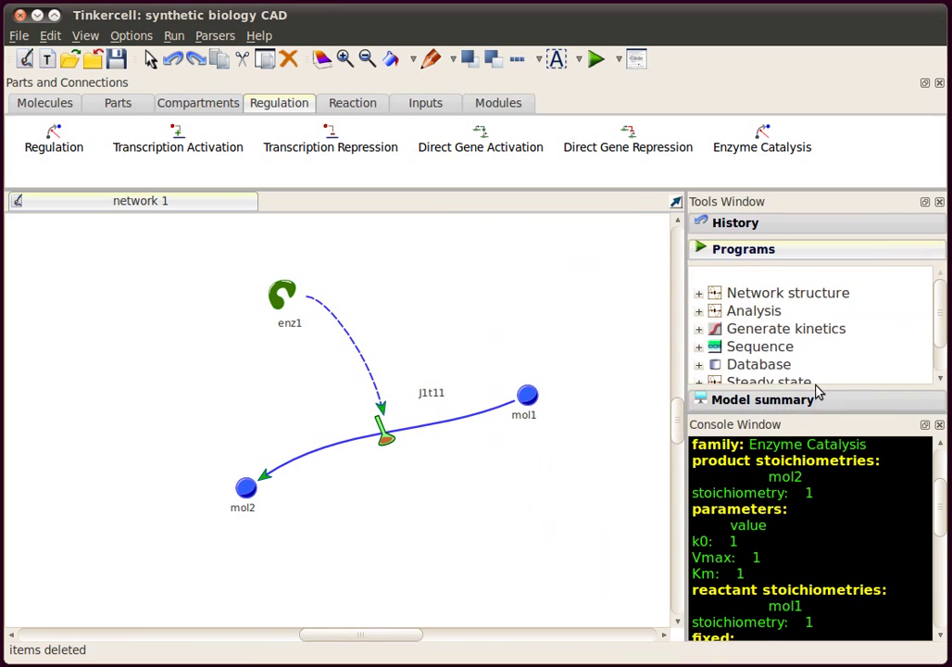
left_click(812, 404)
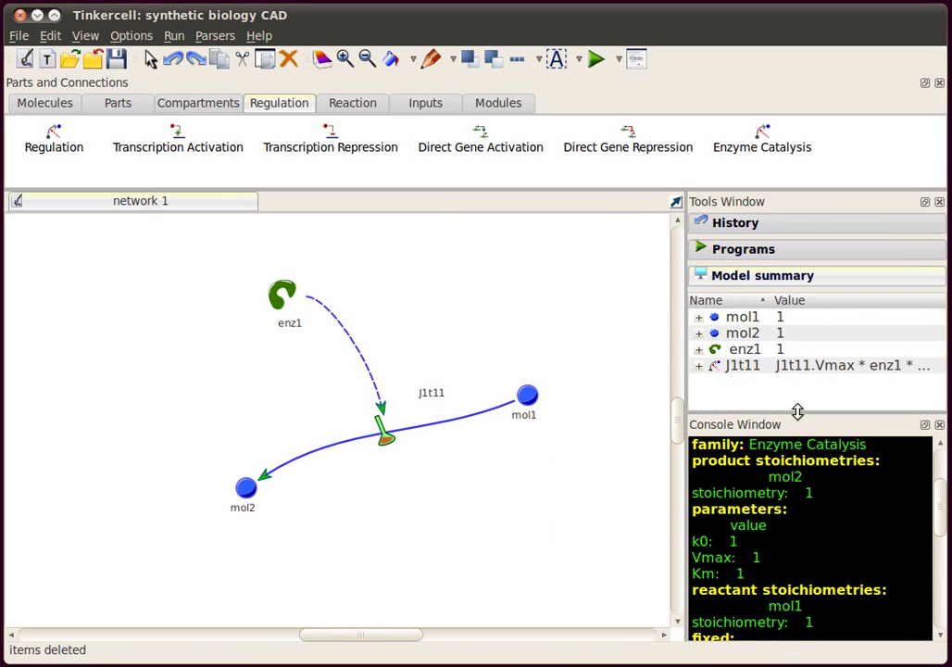
left_click_drag(799, 411, 736, 504)
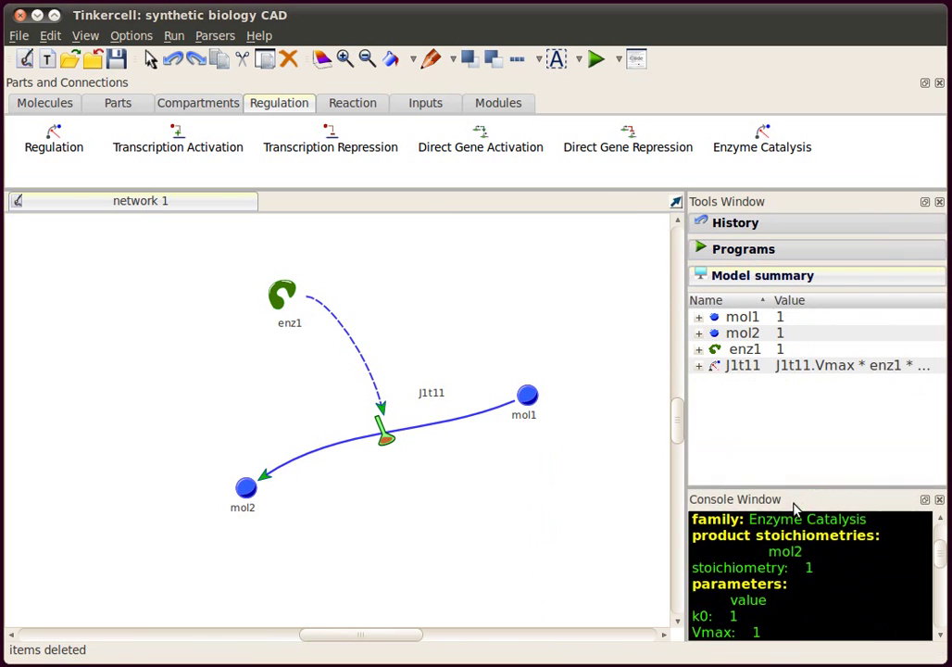
Inspect J1t11's rate and its k0, Vmax and Km parameters in the Model summary without changing them
double_click(819, 368)
key("Return")
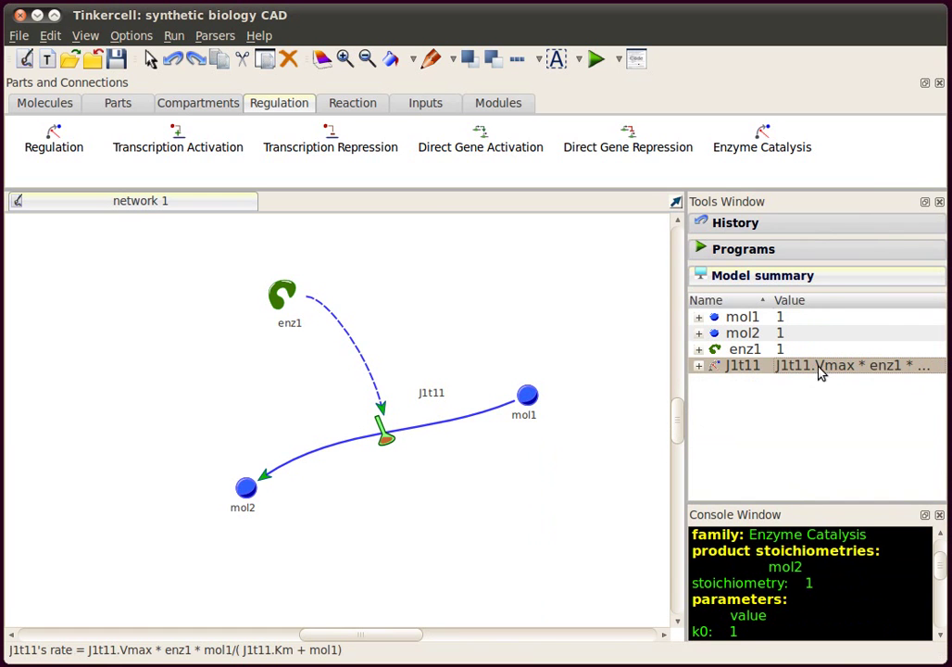
left_click(699, 365)
key("Down")
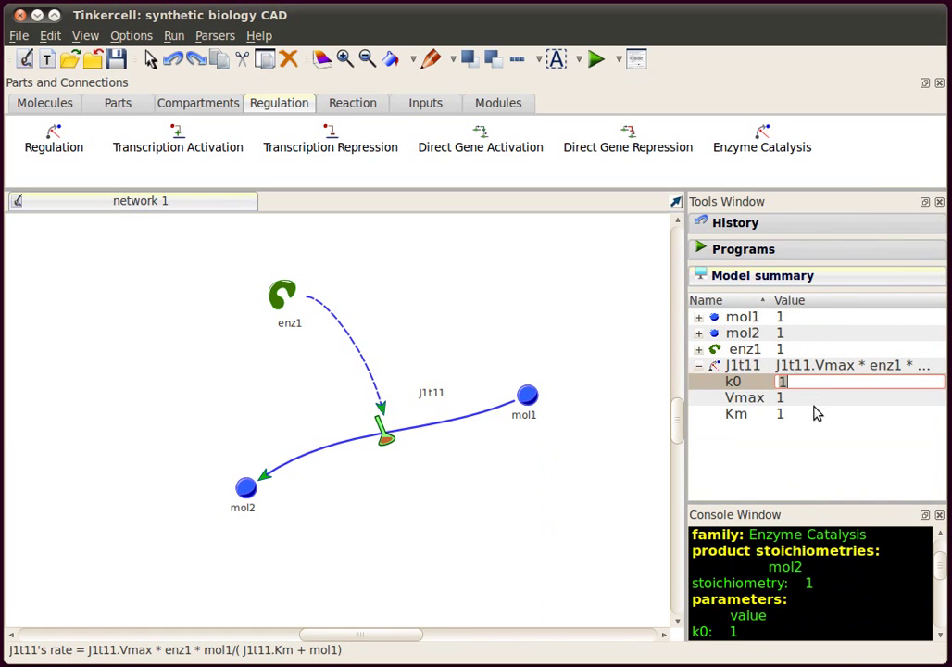
key("Down")
key("Down")
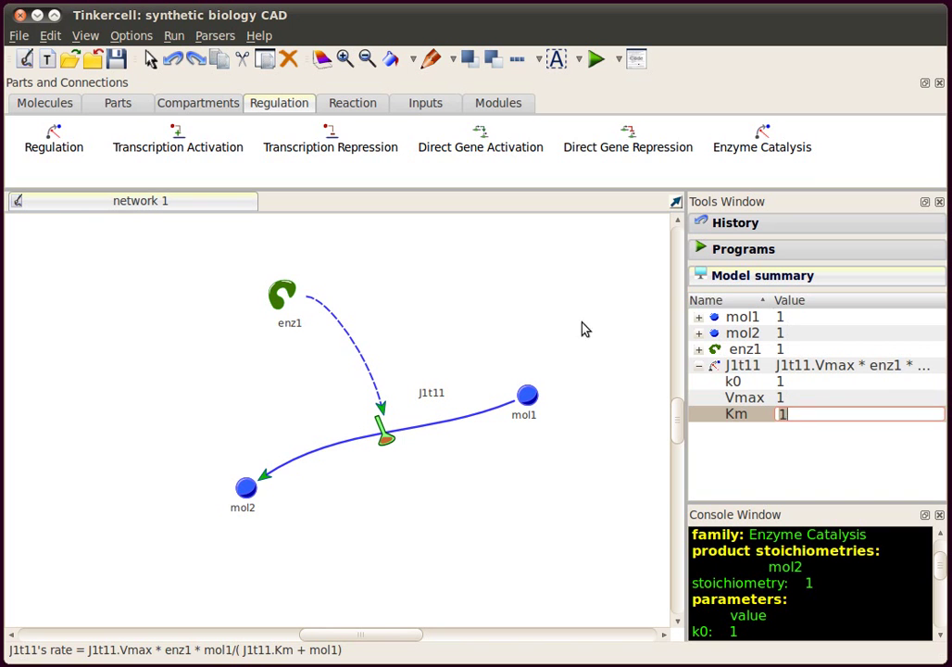
key("Return")
Open the rate equation of the mol1-to-mol2 reaction and plot it with mol1 as the x-axis
left_click(452, 421)
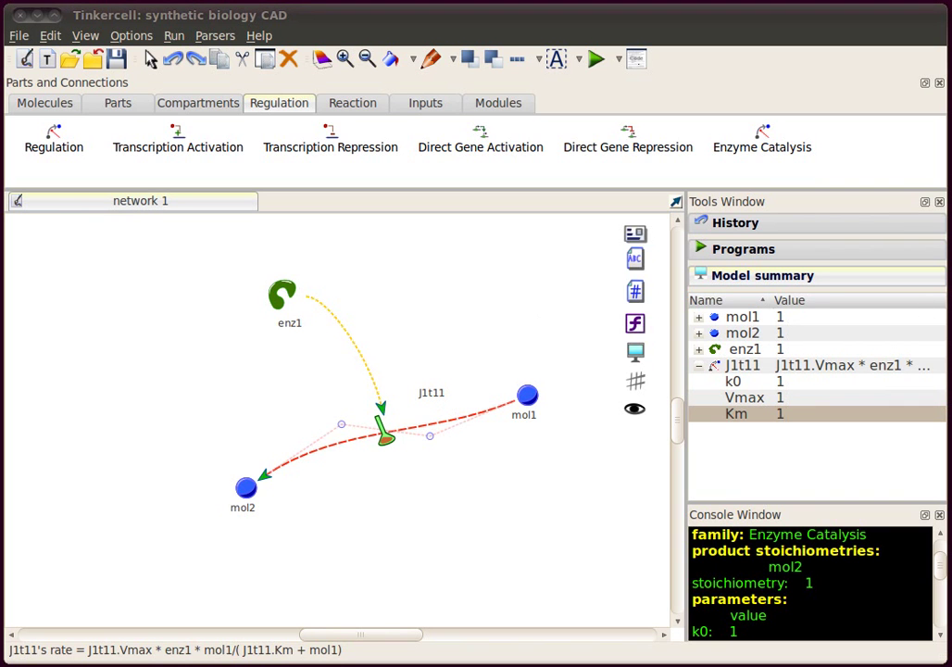
left_click_drag(951, 263, 369, 230)
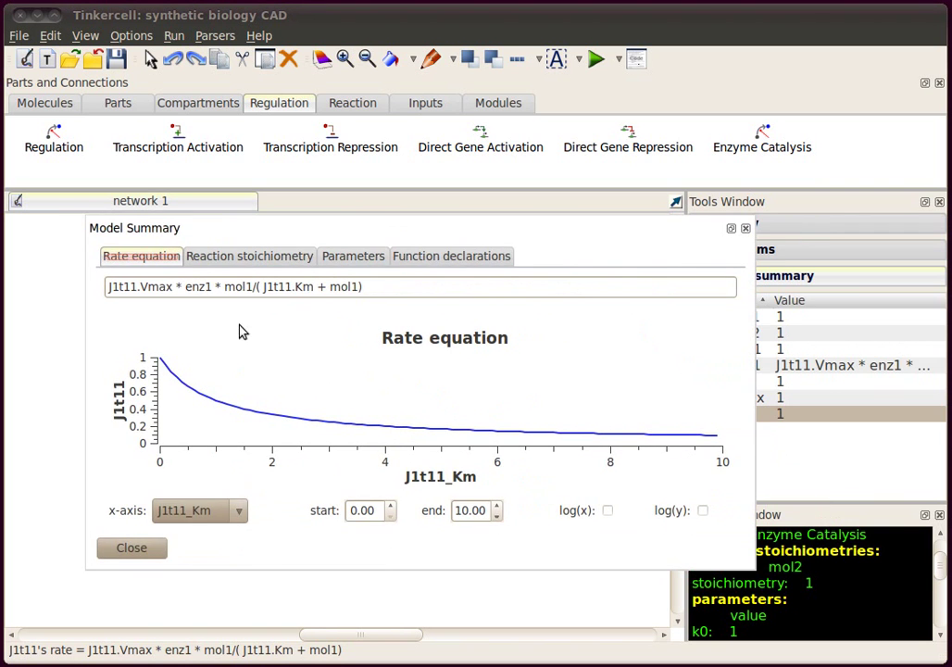
left_click(243, 512)
left_click(233, 575)
left_click(234, 430)
left_click(232, 515)
left_click(233, 531)
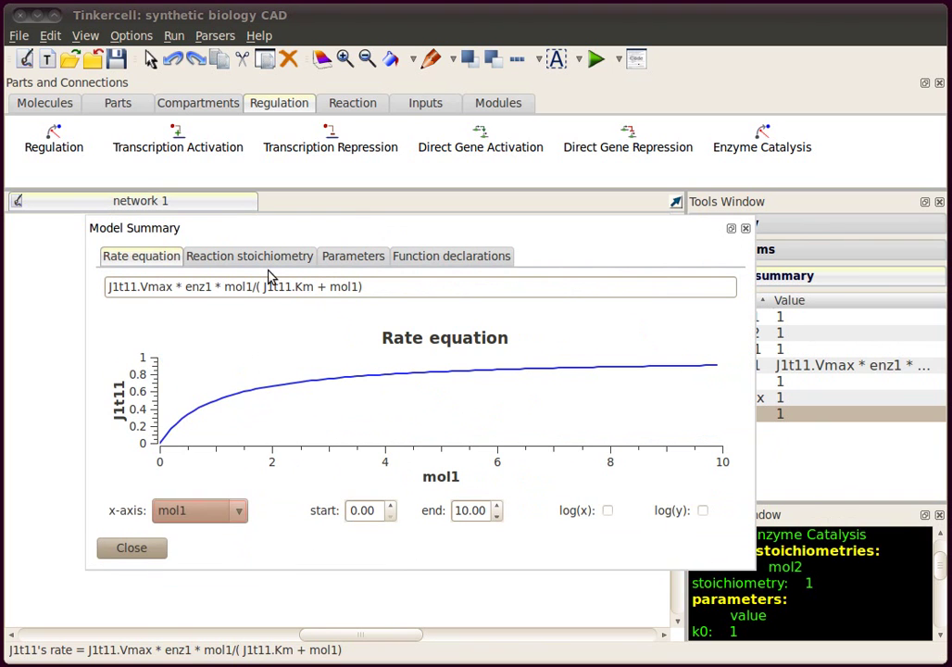
Look through the reaction's stoichiometry and parameters, and close its summary
left_click(305, 256)
left_click(361, 262)
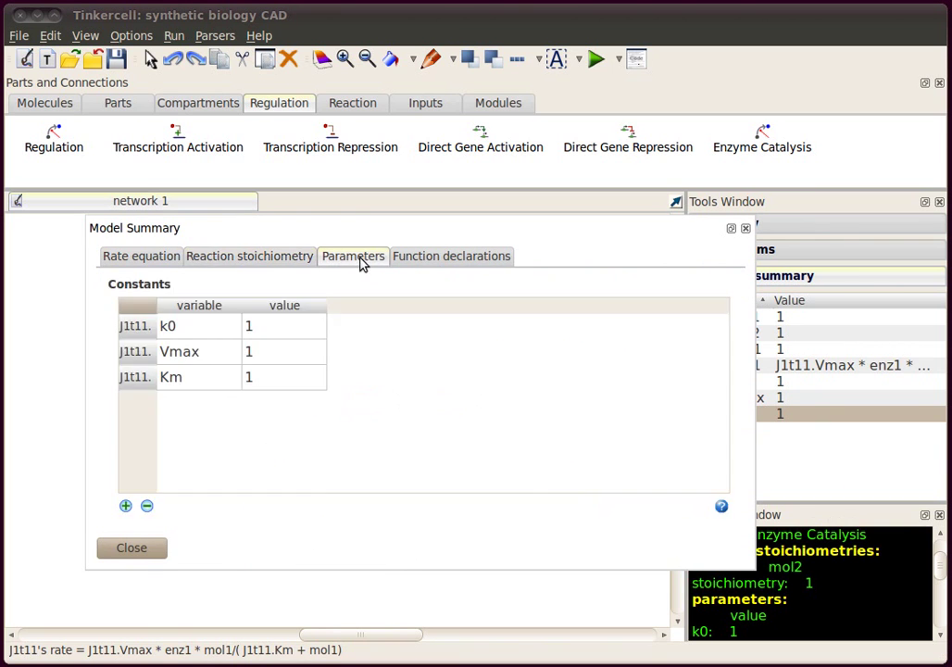
left_click(146, 548)
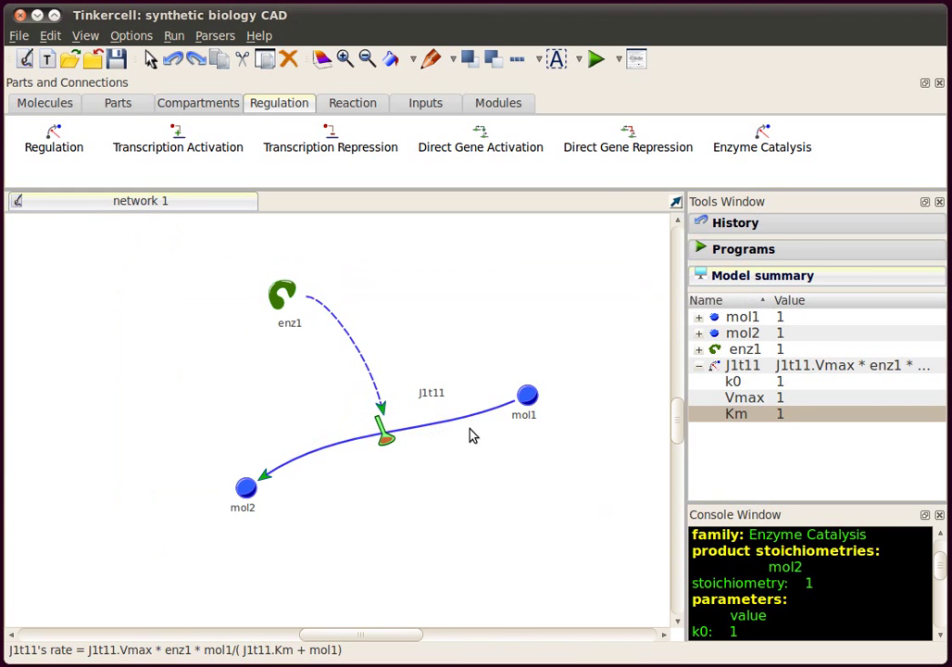
Open the Deterministic simulation program, bring its window over the canvas and review its settings
left_click(783, 250)
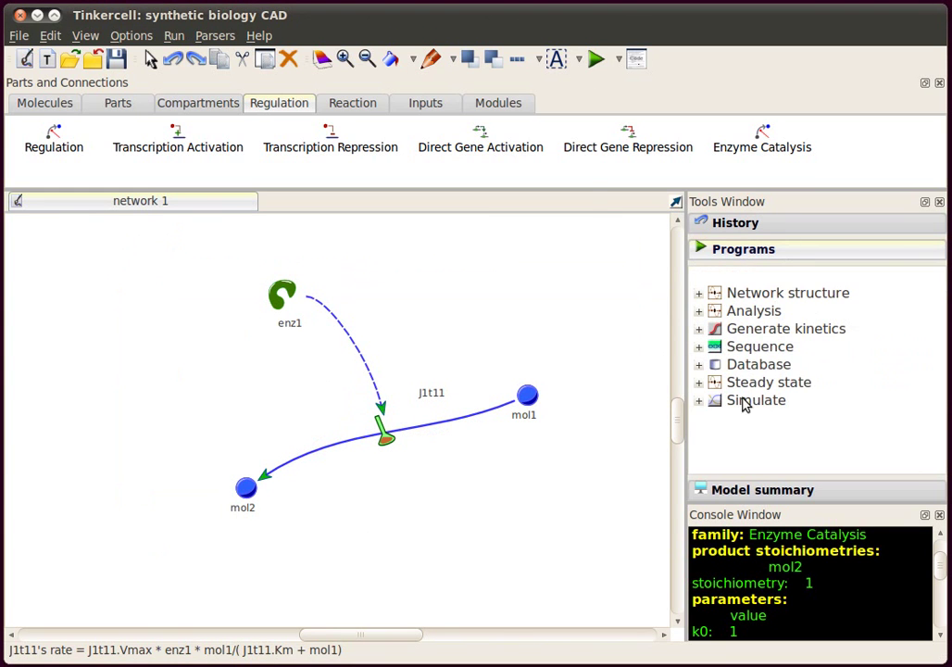
left_click(699, 401)
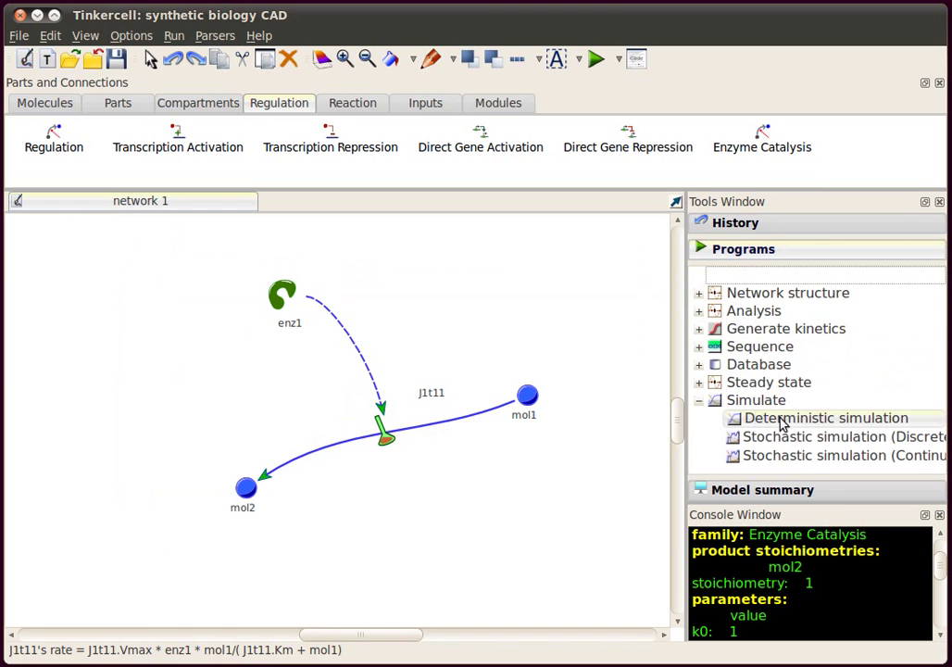
double_click(811, 418)
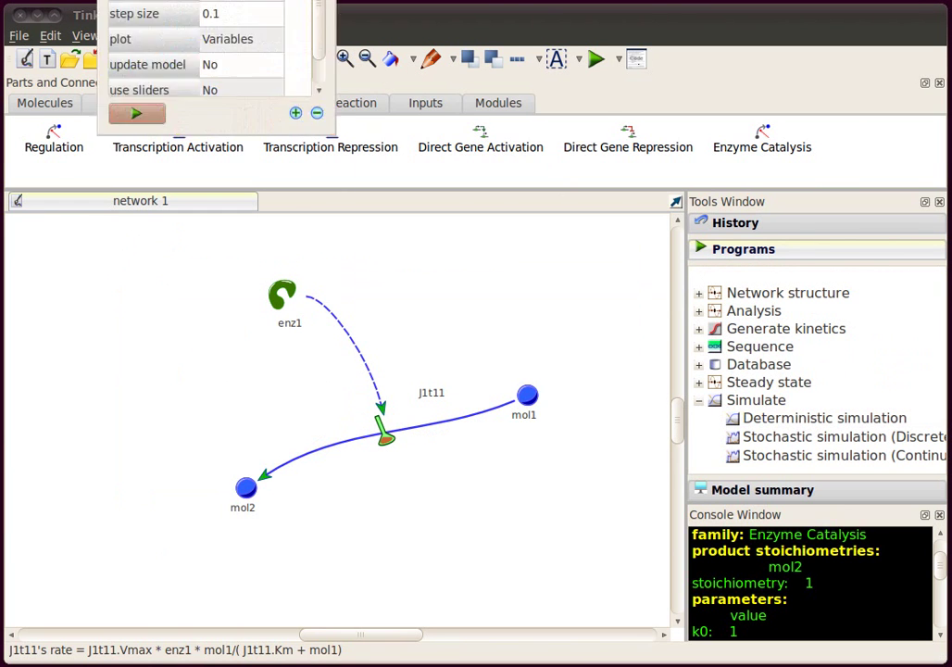
left_click_drag(574, 205, 563, 184)
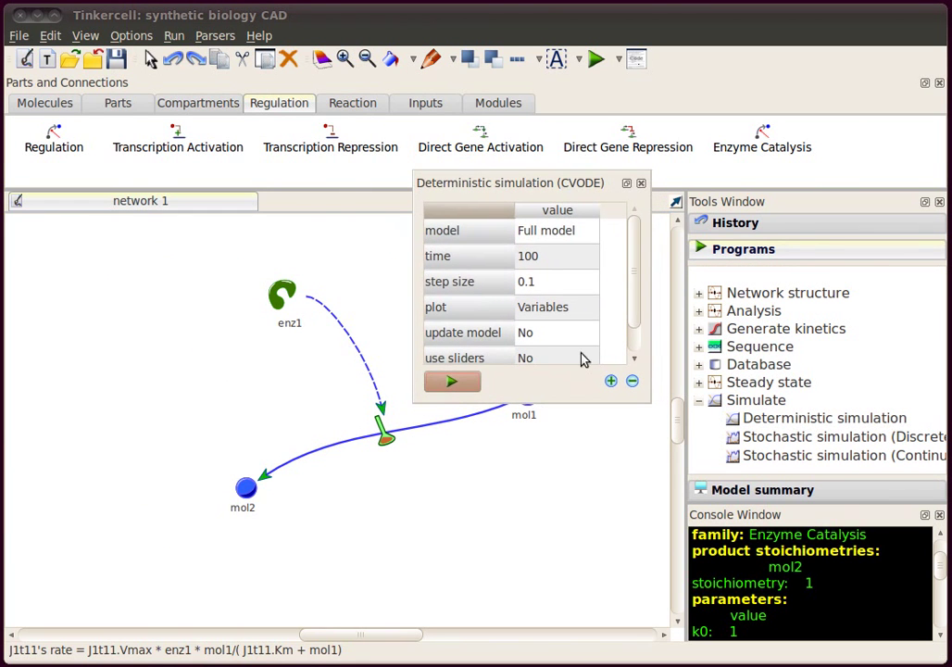
scroll(632, 354, "down", 1)
scroll(638, 324, "up", 1)
scroll(633, 347, "down", 1)
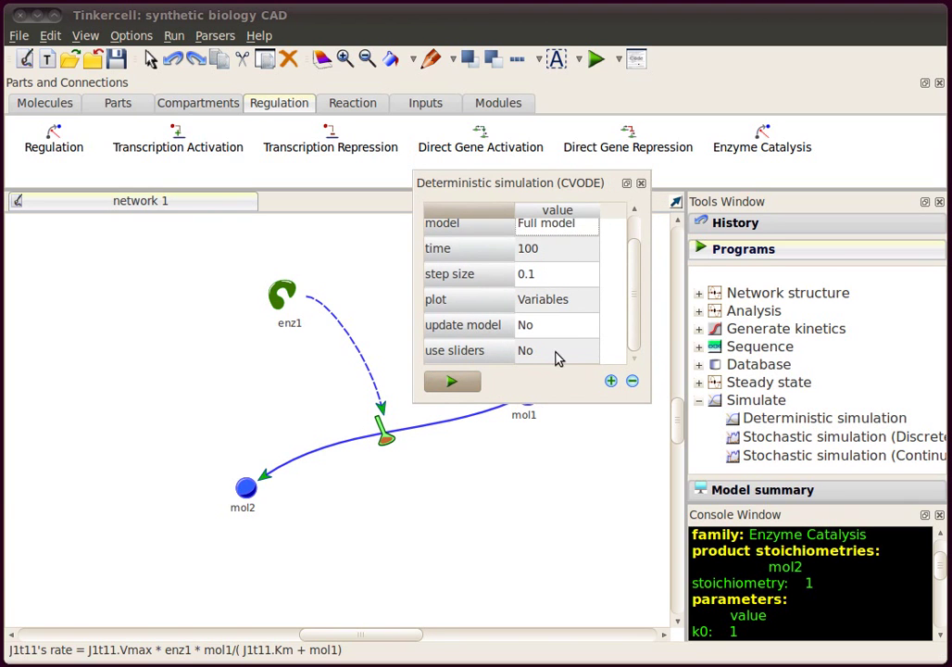
Set use sliders to Yes and run the deterministic simulation
left_click(548, 352)
left_click(593, 359)
left_click(591, 357)
left_click(570, 330)
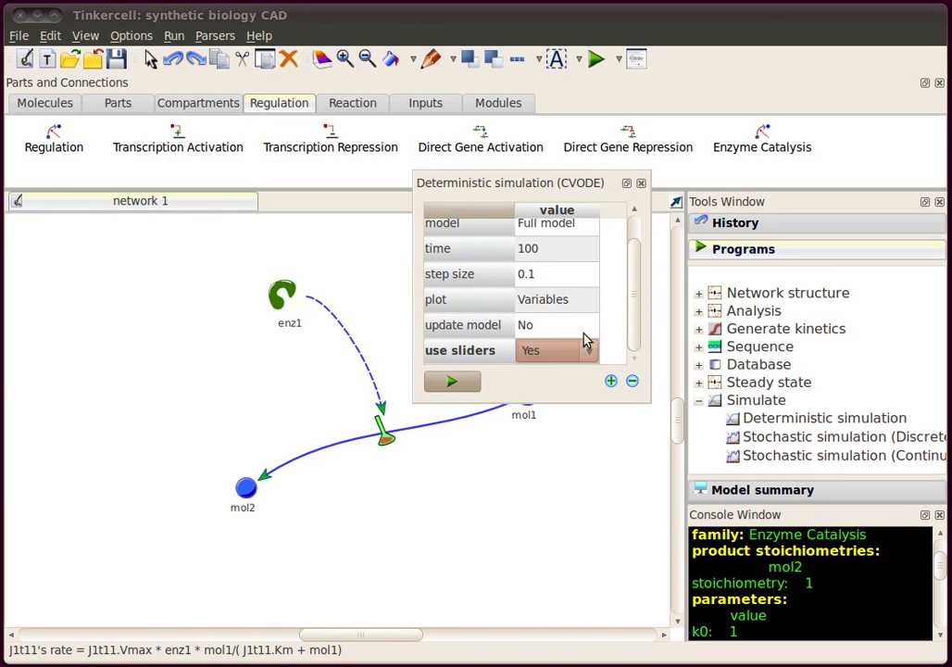
left_click(460, 385)
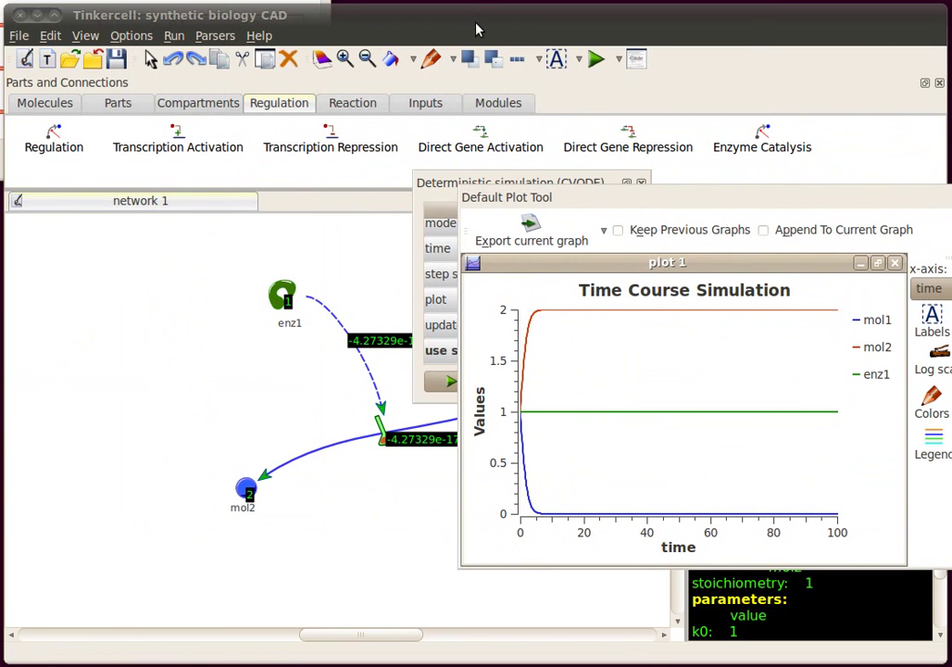
Move the main window aside to uncover the sliders, and set J1t11.Vmax to about 0.892 and J1t11.Km to 1.9
left_click_drag(482, 28, 557, 510)
left_click_drag(208, 70, 313, 64)
left_click_drag(172, 138, 196, 175)
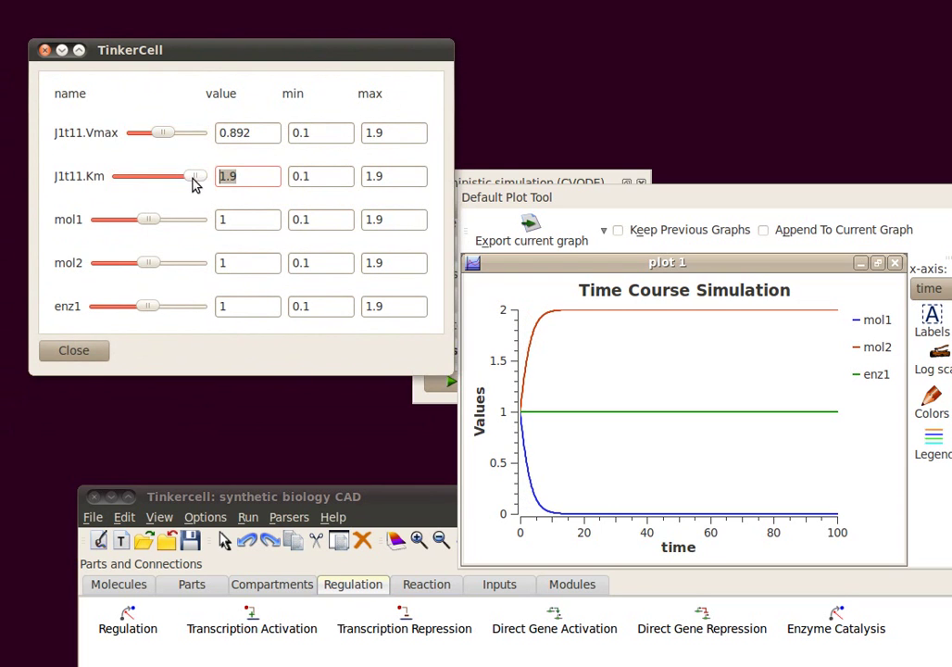
Set J1t11.Km to 0.2 and J1t11.Vmax to 12 for the simulation
type("0.2")
key("Return")
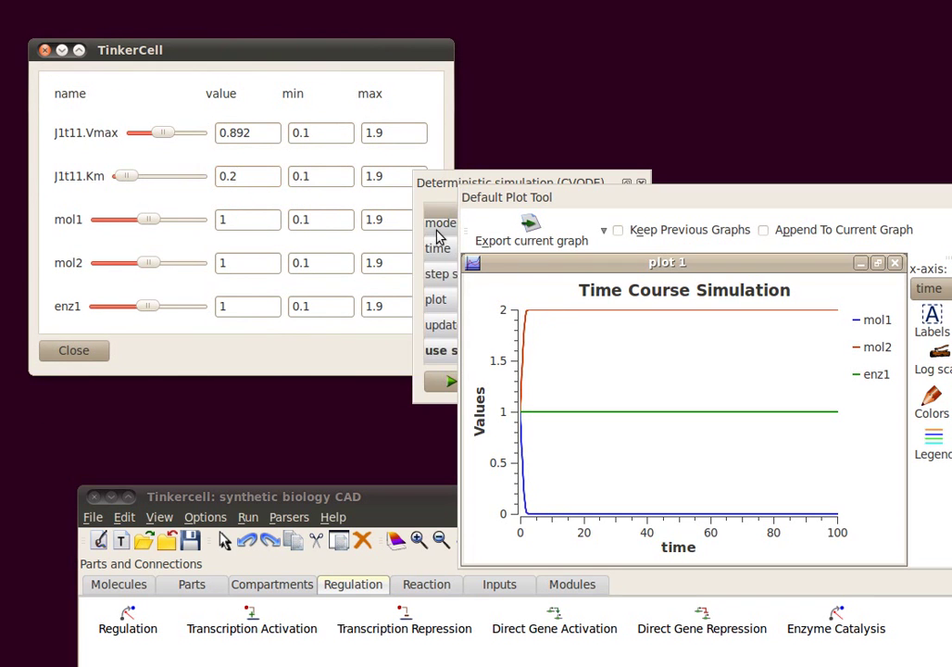
double_click(249, 143)
type("12")
key("Return")
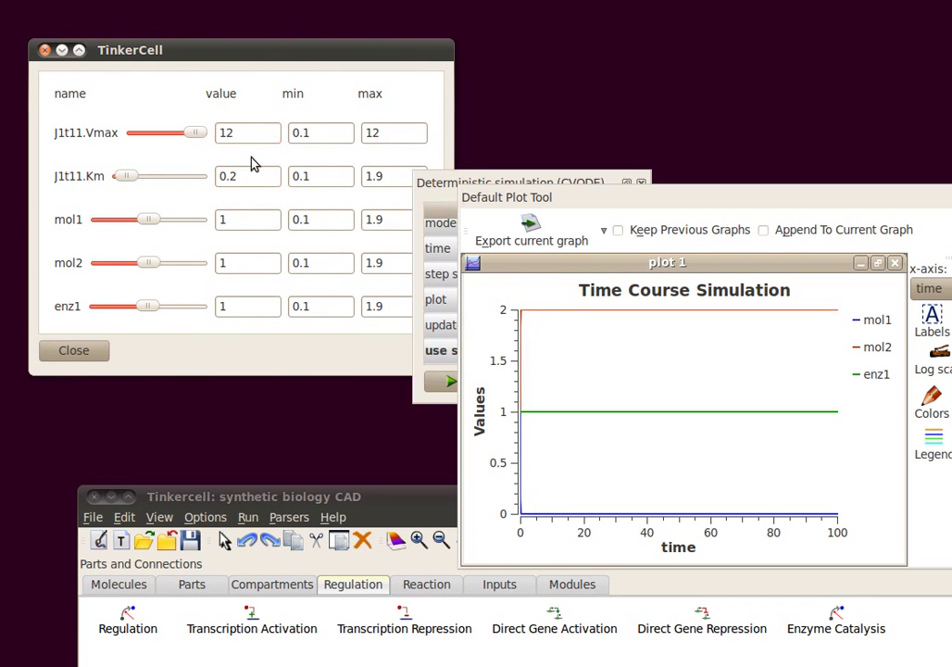
Adjust the sliders to about 1.171 for J1t11.Vmax, 1.522 for J1t11.Km and 1.9 for mol1
left_click_drag(185, 137, 140, 134)
left_click_drag(130, 177, 178, 178)
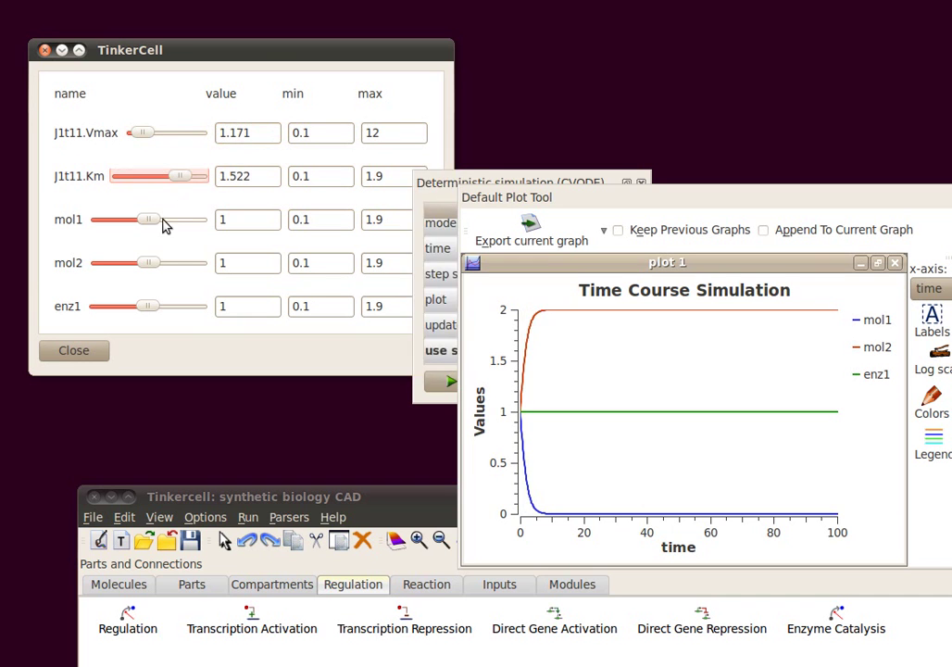
left_click_drag(148, 220, 208, 225)
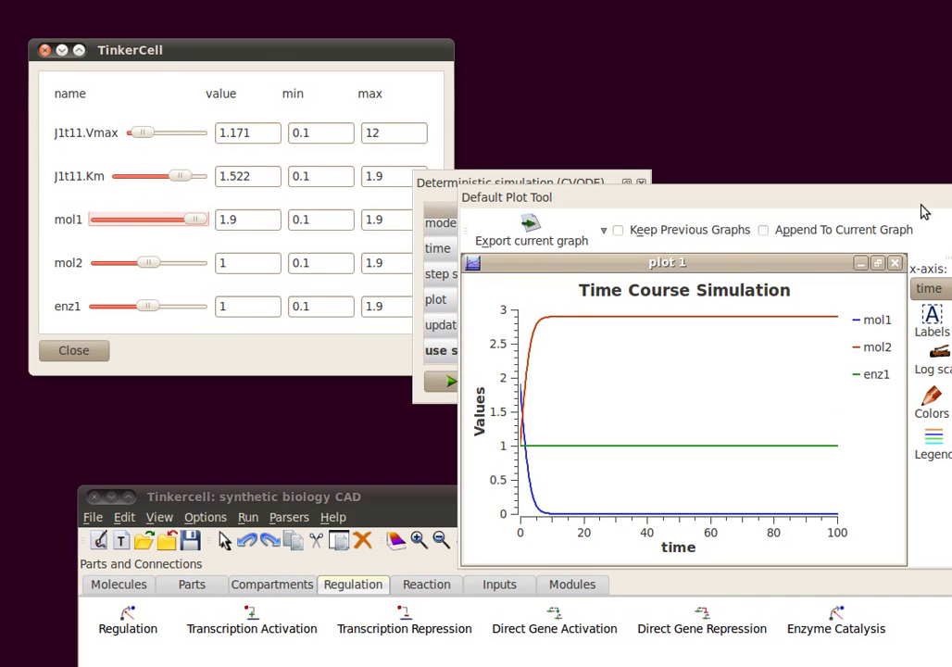
Close the sliders and the simulation window, and move the main window back into view
left_click(74, 350)
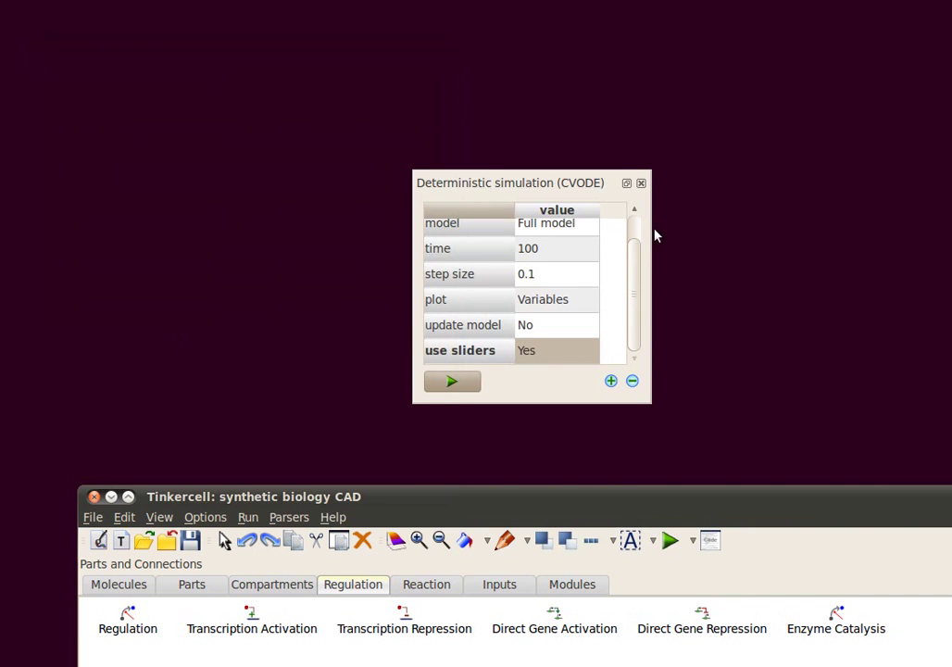
left_click(641, 182)
left_click_drag(671, 506, 596, 21)
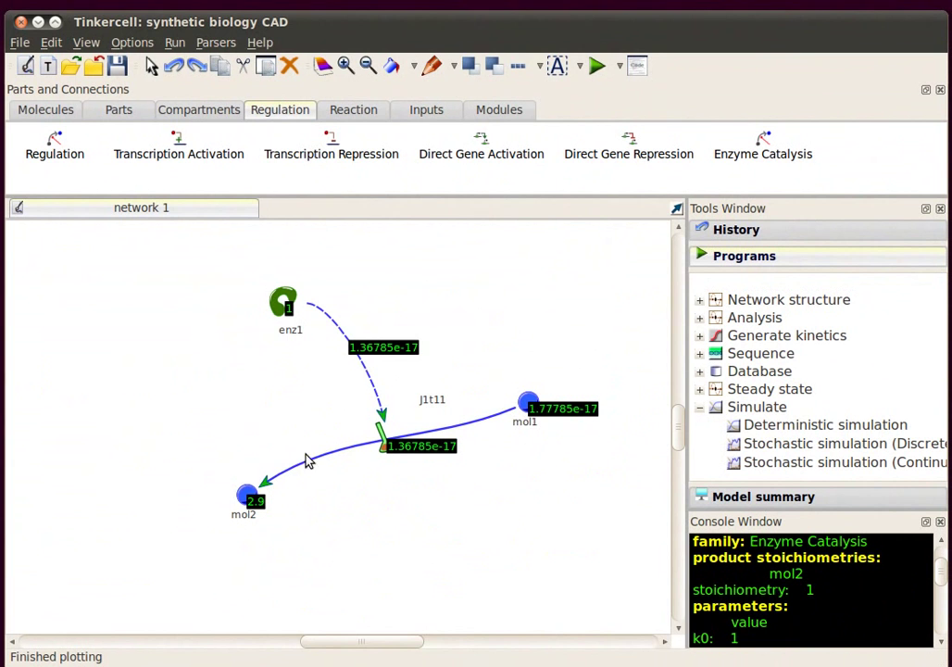
Delete the whole enzyme-catalysed network from the canvas
left_click_drag(179, 264, 599, 552)
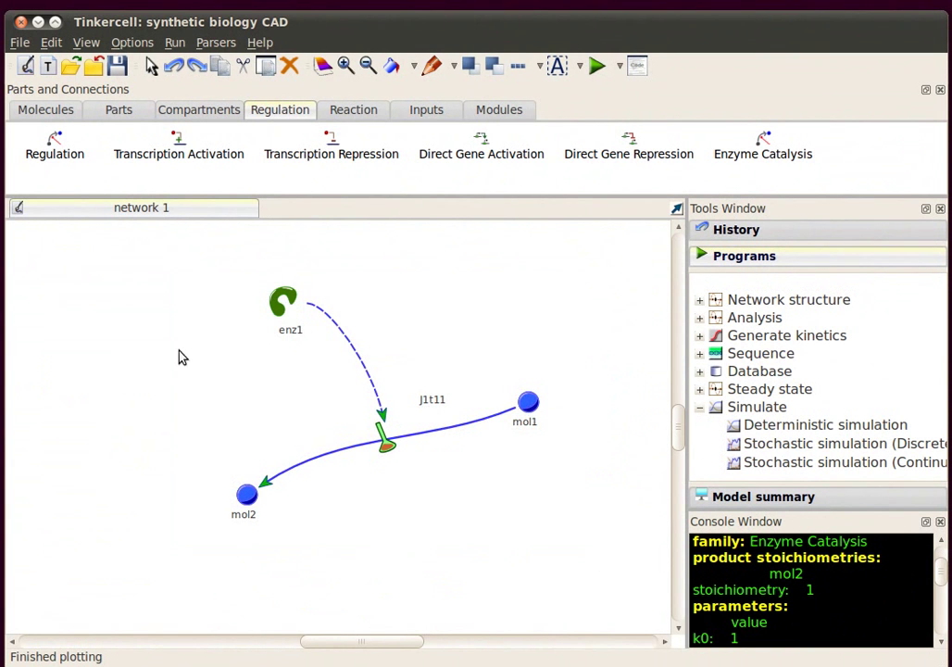
left_click_drag(181, 254, 574, 582)
key("Delete")
Insert a Coding part and move it near the middle of the empty canvas
left_click(189, 111)
left_click(153, 111)
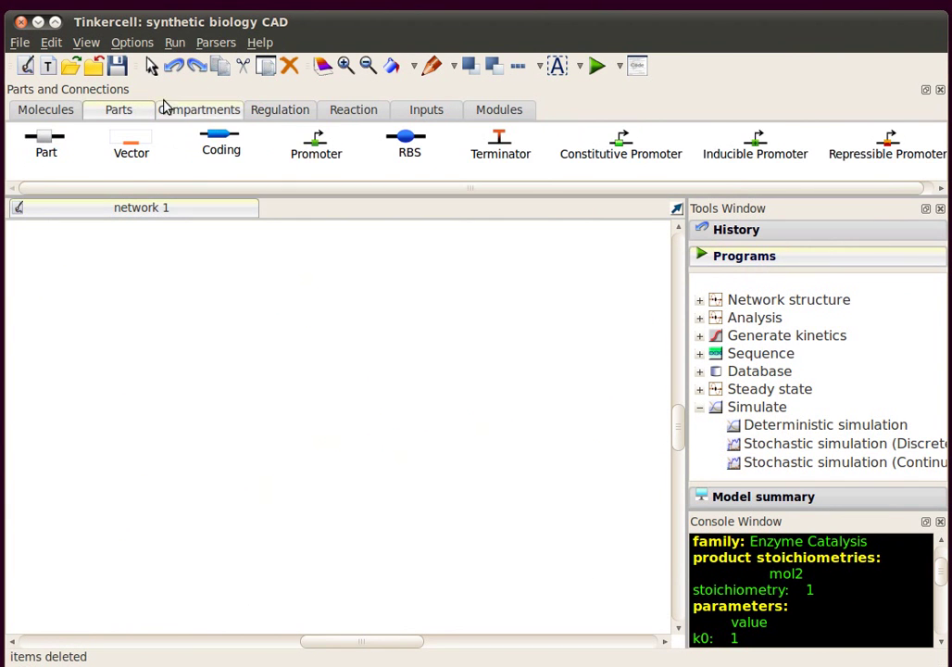
left_click(220, 141)
left_click(426, 471)
left_click_drag(431, 472, 393, 455)
Place an Inducible Promoter immediately to the left of the coding part
left_click(471, 300)
left_click(808, 177)
left_click(326, 454)
left_click(415, 422)
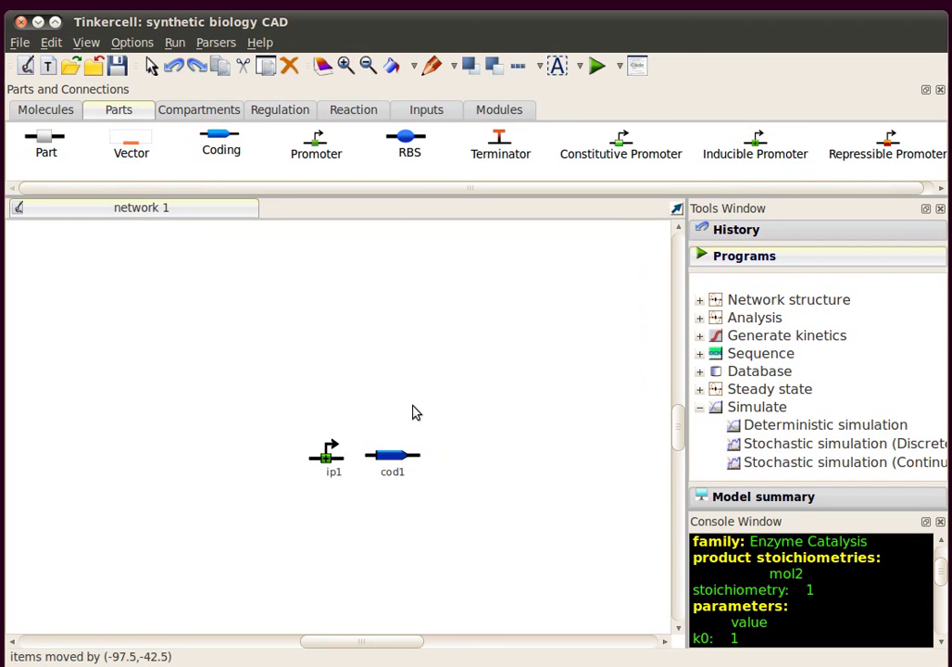
Add a 1 to 1 reaction from the coding part that produces a protein above it
left_click(353, 112)
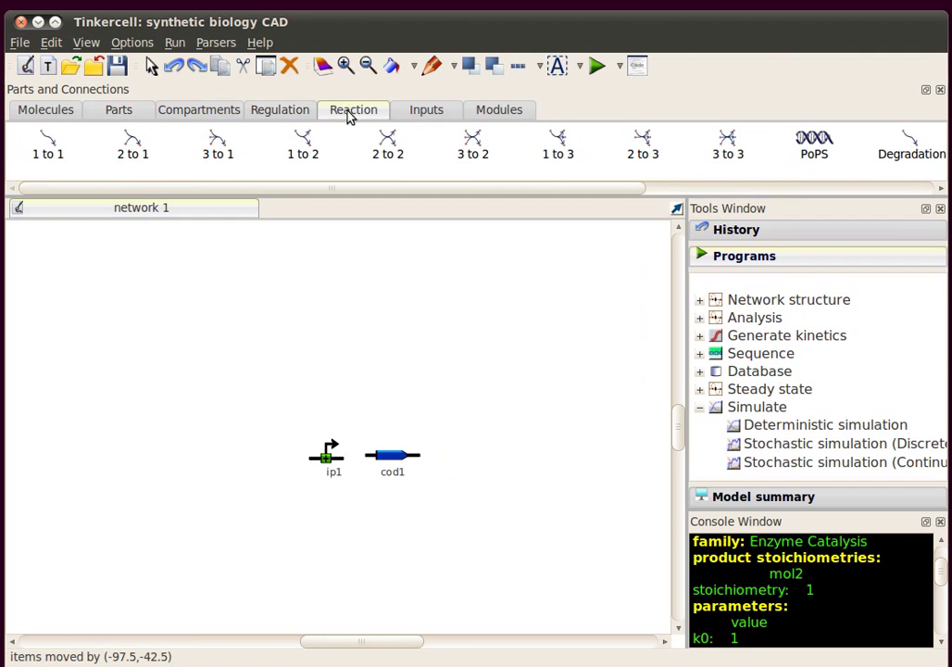
left_click(63, 145)
left_click(396, 455)
left_click(479, 337)
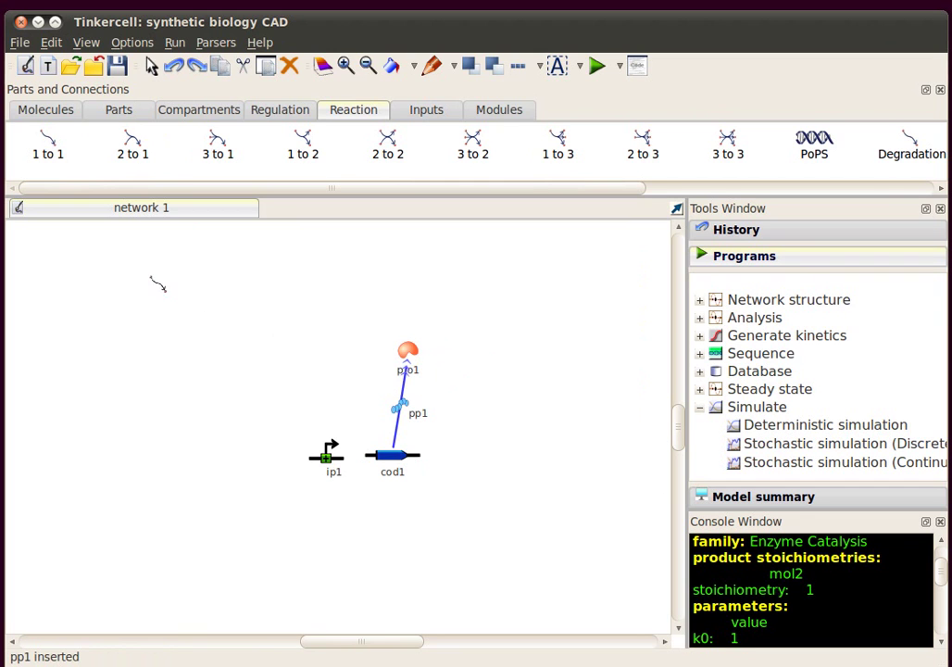
Move the protein up and to the right of the coding part, and shift the coding part slightly down and left
left_click_drag(424, 352, 492, 346)
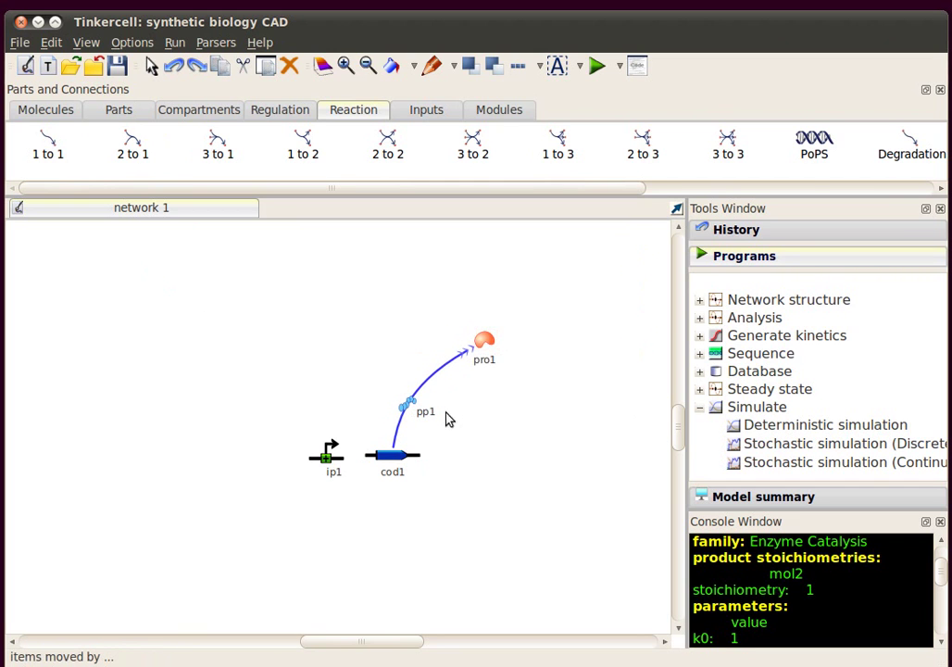
left_click(404, 460)
left_click_drag(388, 471, 381, 484)
left_click(453, 482)
left_click(374, 481)
Reshape the protein production connection by moving its upper control point up and to the right
left_click(425, 446)
left_click(393, 441)
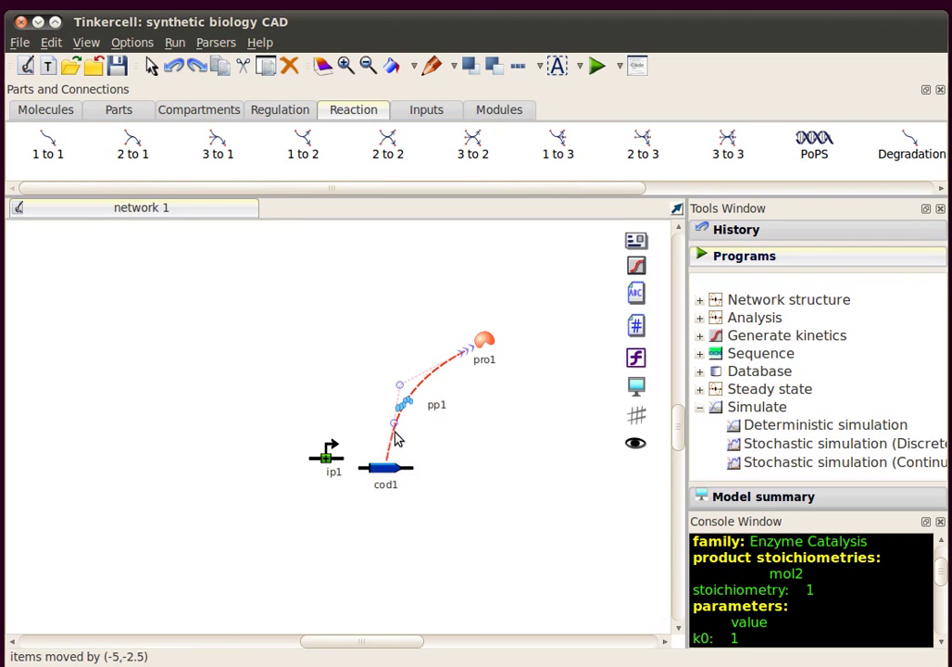
left_click_drag(404, 396, 422, 380)
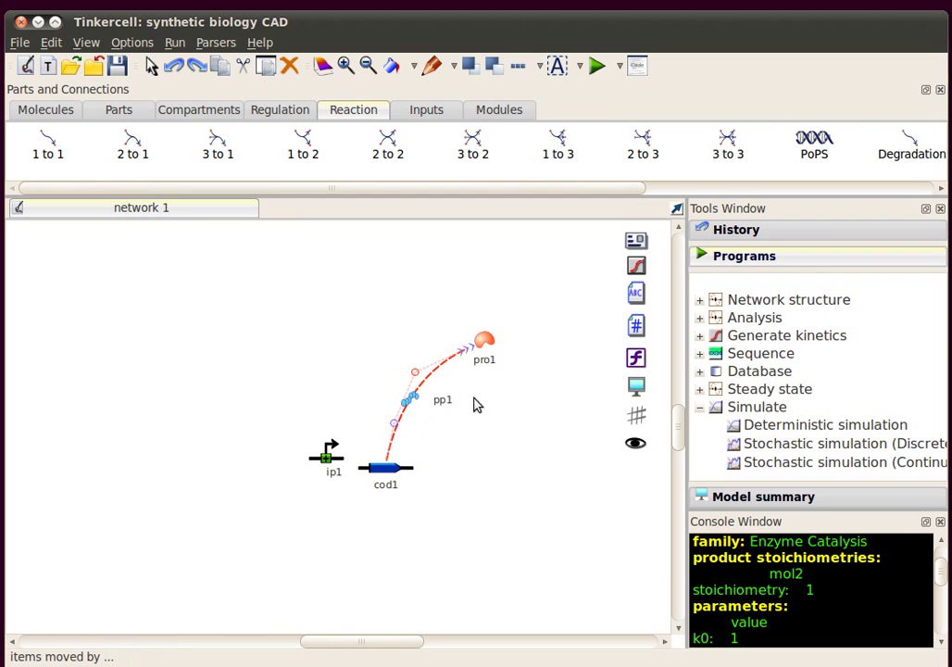
left_click(574, 408)
Query pp1 in the console and read through its parameters, participants and rate equation
left_click_drag(940, 580, 887, 654)
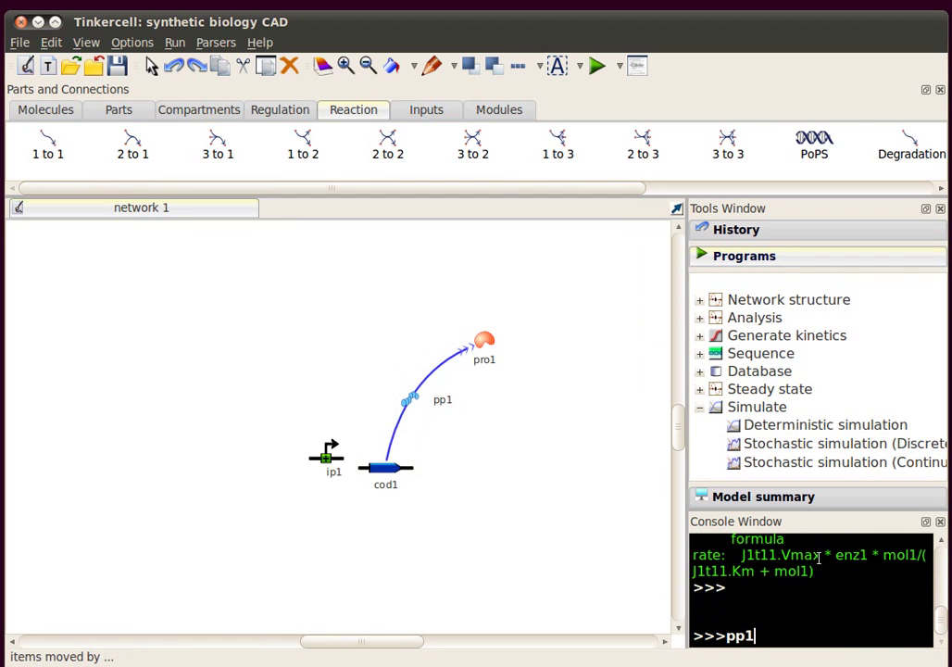
type("pp1")
key("Return")
left_click_drag(939, 628, 943, 608)
left_click_drag(877, 578, 692, 576)
left_click(803, 577)
scroll(941, 603, "down", 3)
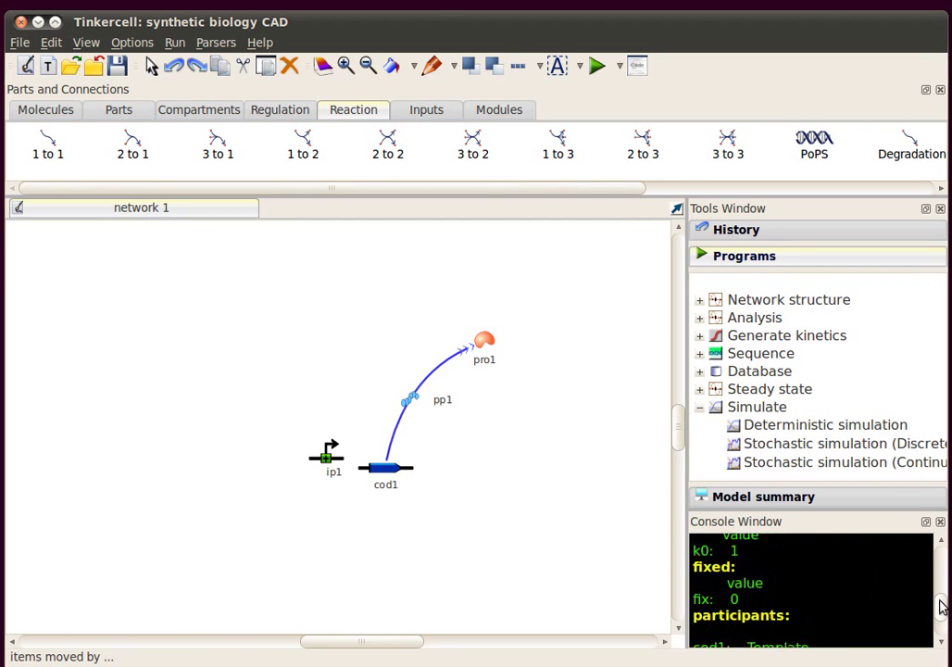
scroll(942, 600, "up", 3)
left_click_drag(942, 600, 943, 623)
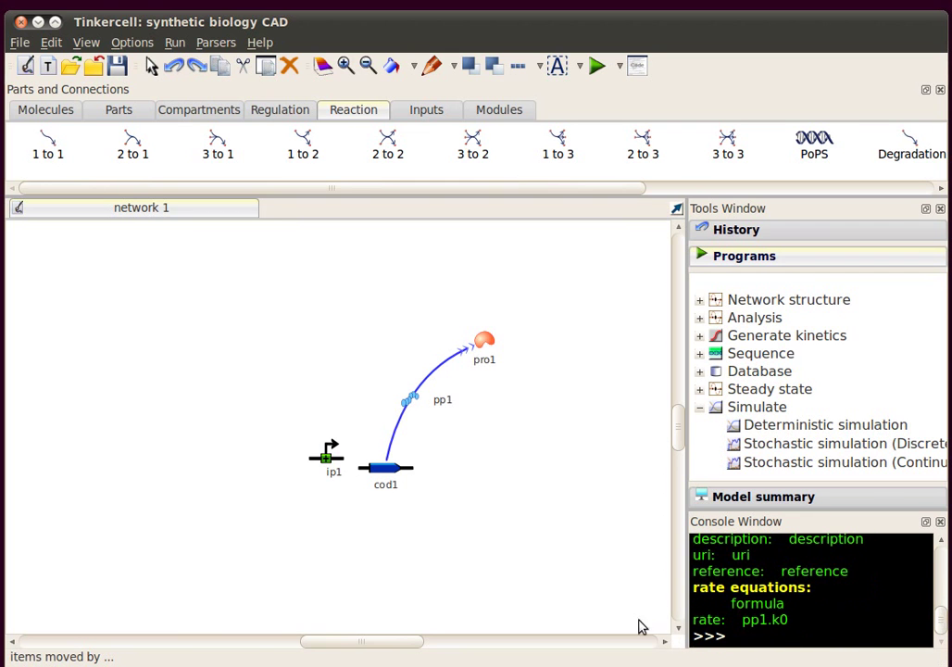
left_click_drag(726, 605, 798, 622)
left_click(815, 622)
Examine the rate equation and its plot for the protein production reaction pp1, and close the summary
double_click(398, 443)
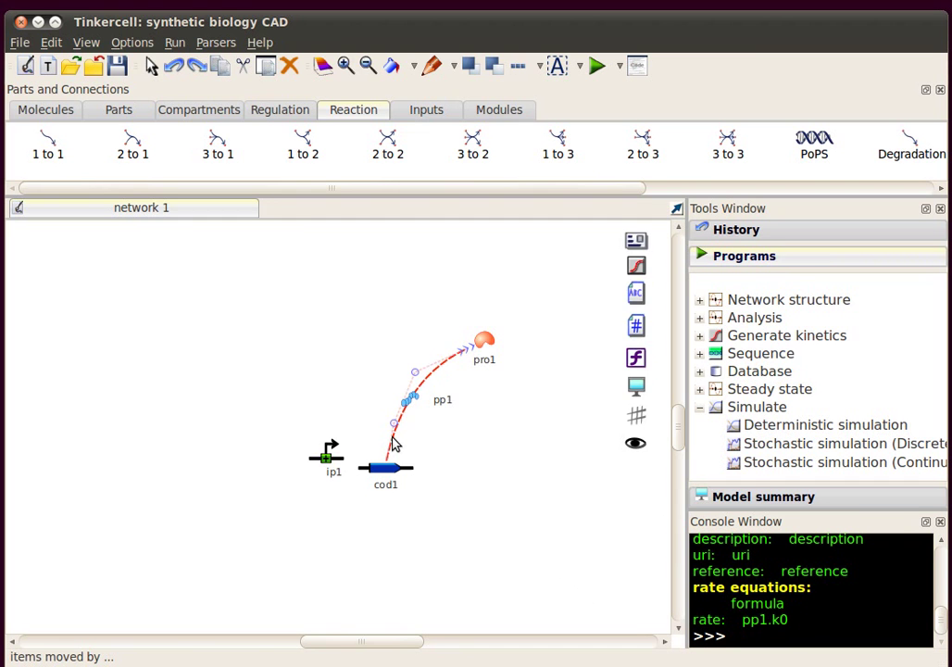
left_click(126, 288)
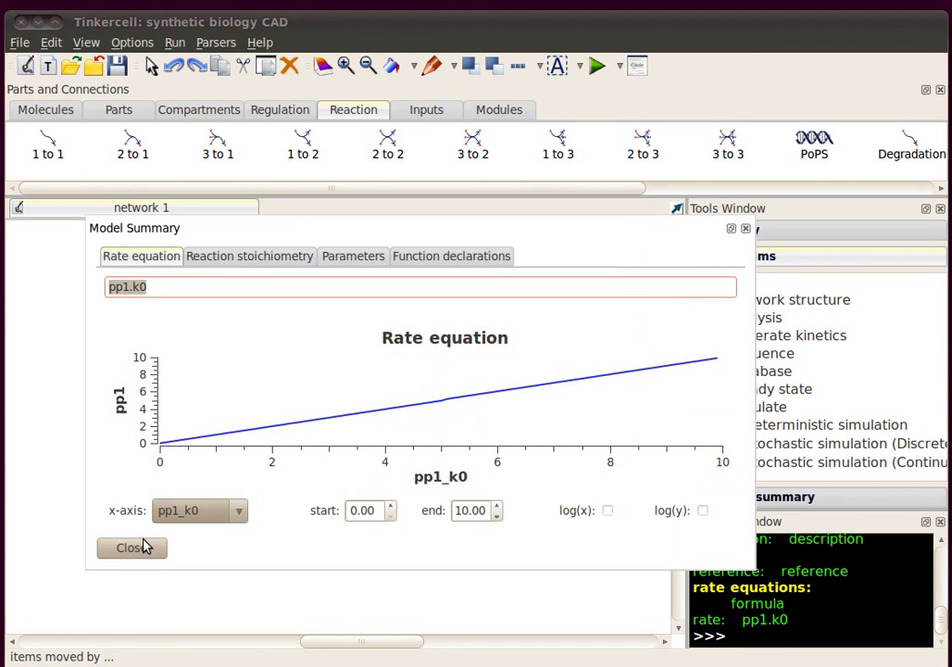
left_click(145, 545)
Attach the inducible promoter to the upstream end of the coding part so they join into one strand
mouse_move(326, 460)
left_mouse_down()
mouse_move(347, 465)
mouse_move(346, 474)
mouse_move(340, 450)
left_mouse_up()
left_click(385, 324)
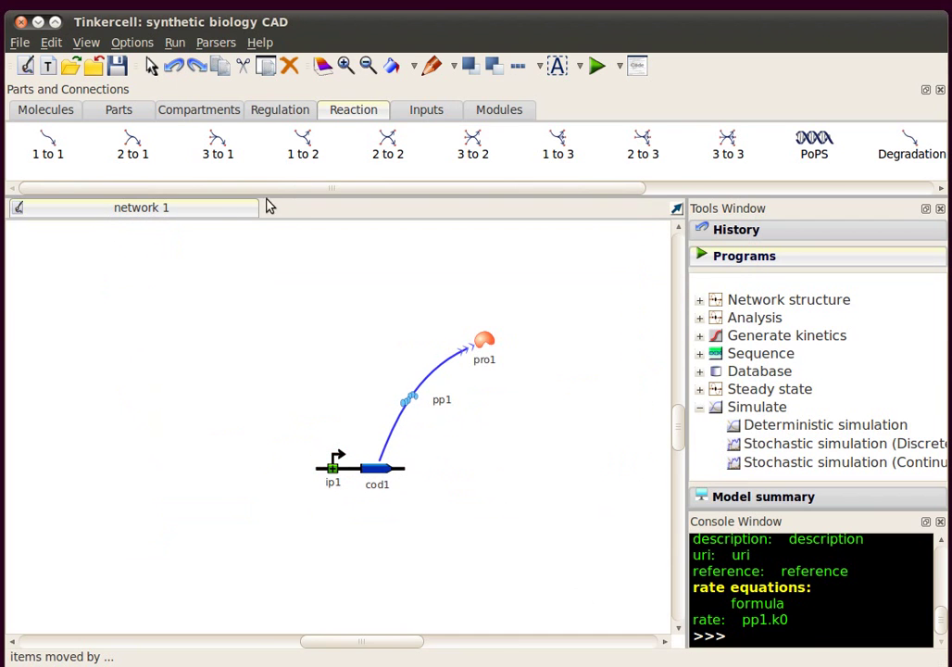
Review the available regulation connections and the list of catalog items that can be shown or hidden, leaving it unchanged
left_click(274, 111)
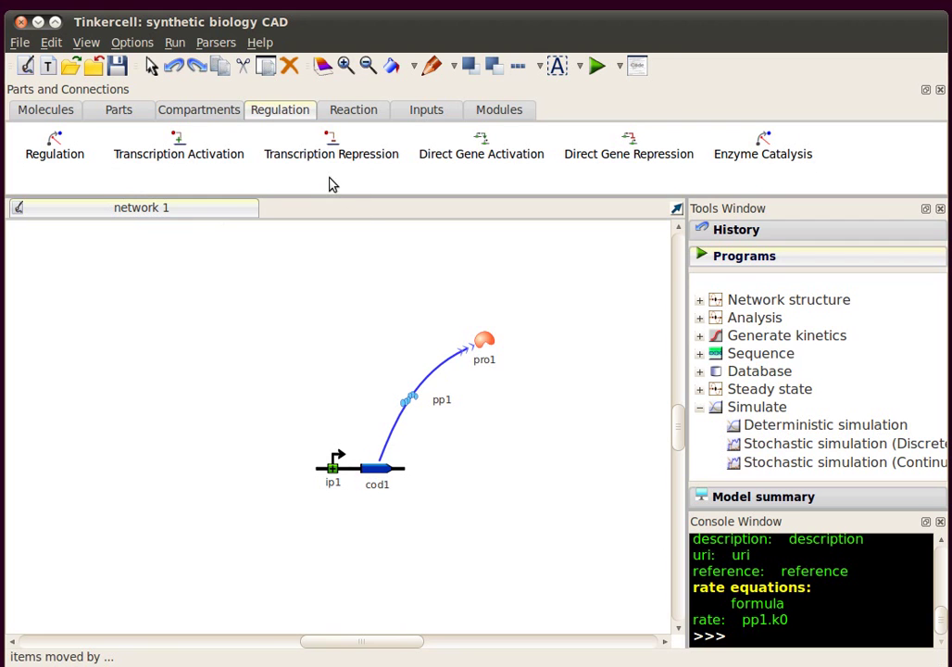
left_click(133, 43)
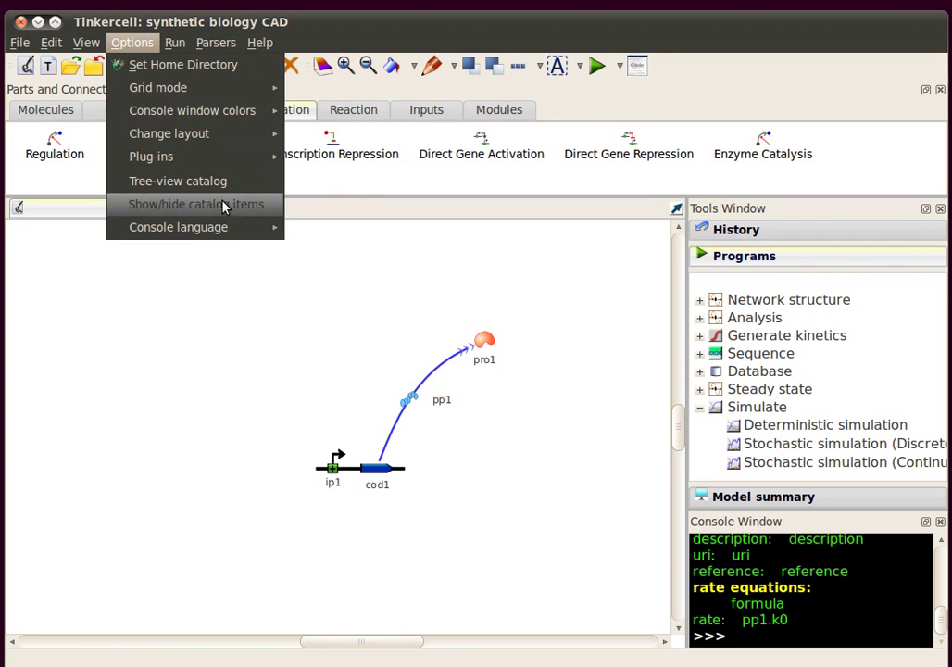
left_click(253, 212)
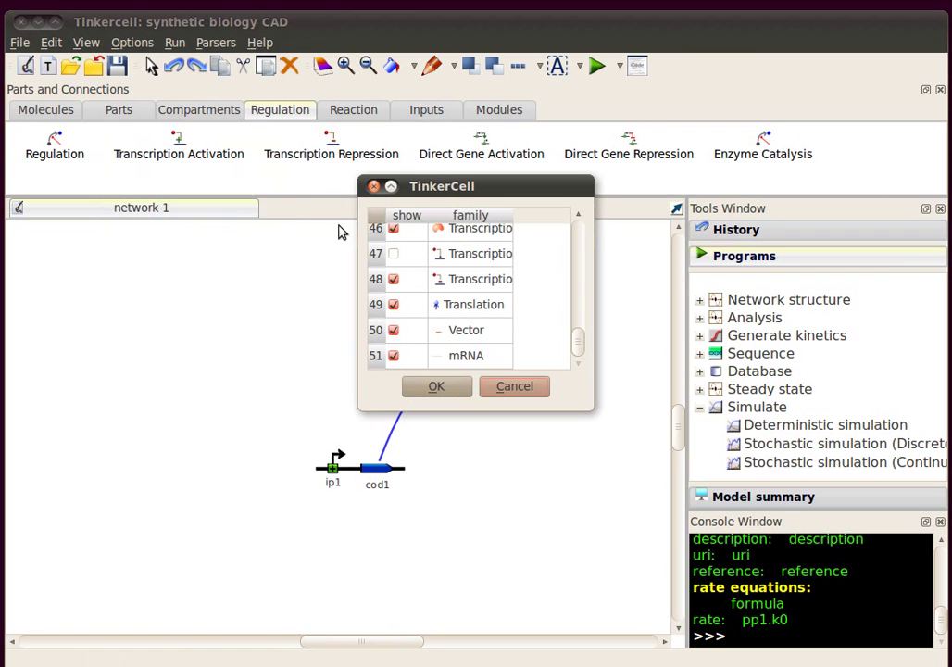
left_click_drag(582, 353, 595, 227)
left_click(512, 386)
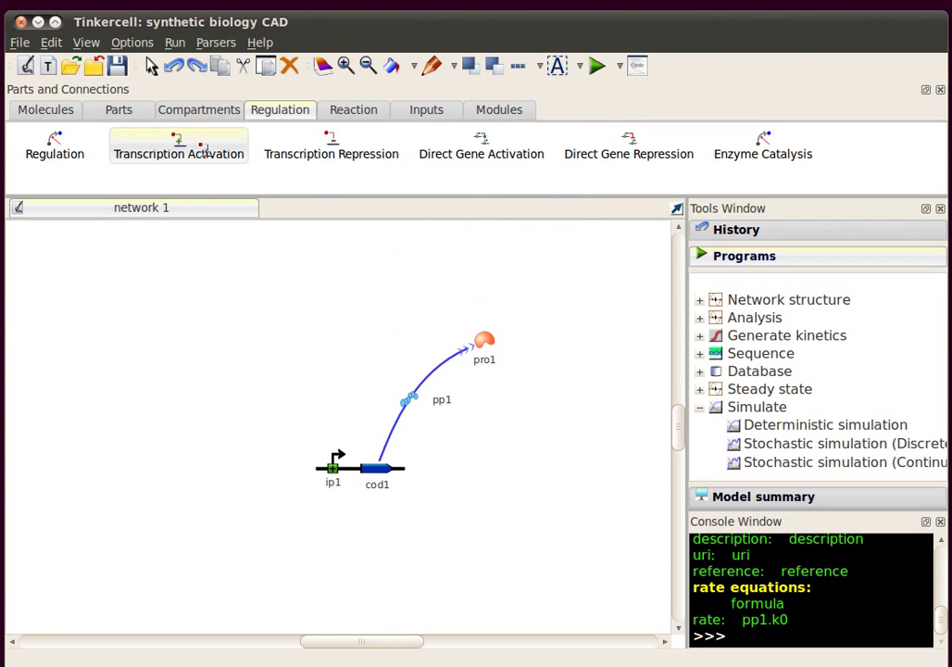
Add a Transcription Activation to the inducible promoter and place its transcription factor well above and left of the promoter
left_click(330, 466)
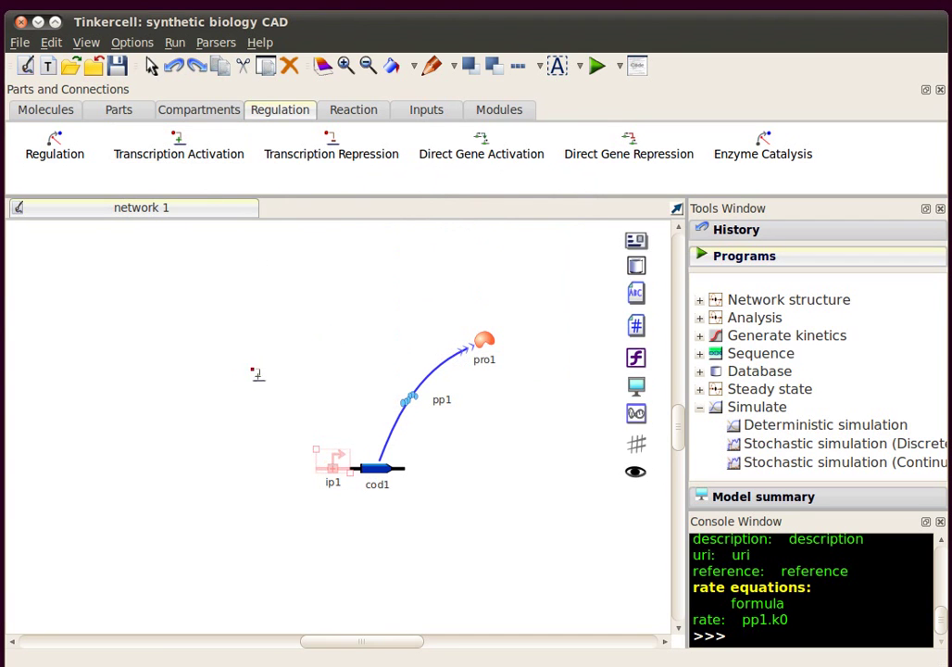
left_click(255, 374)
left_click_drag(256, 377, 218, 327)
left_click(516, 468)
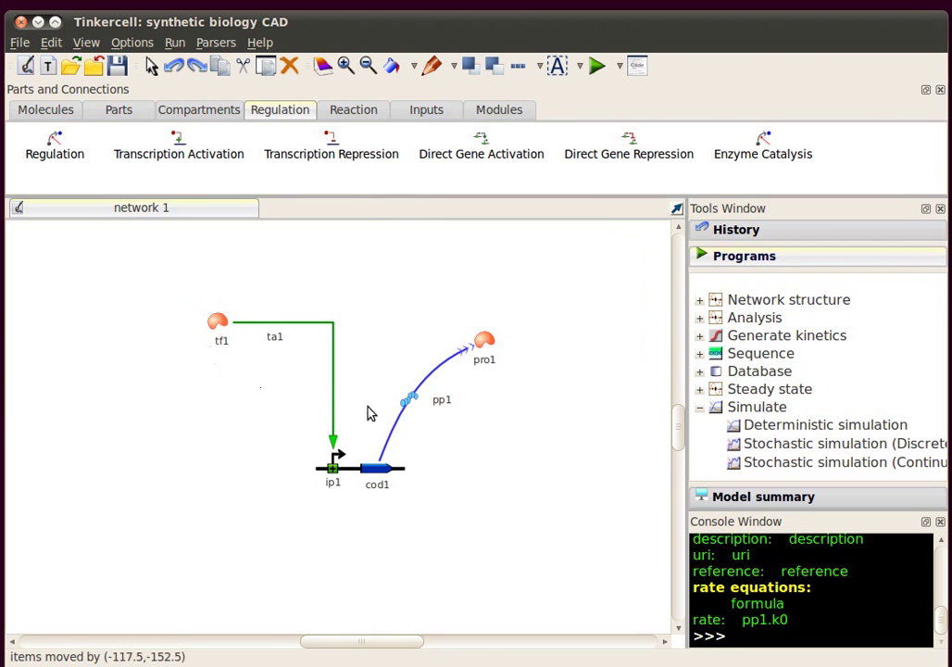
Inspect the rate equation of pp1, plot it against tf1, and check the reaction's parameters
double_click(392, 452)
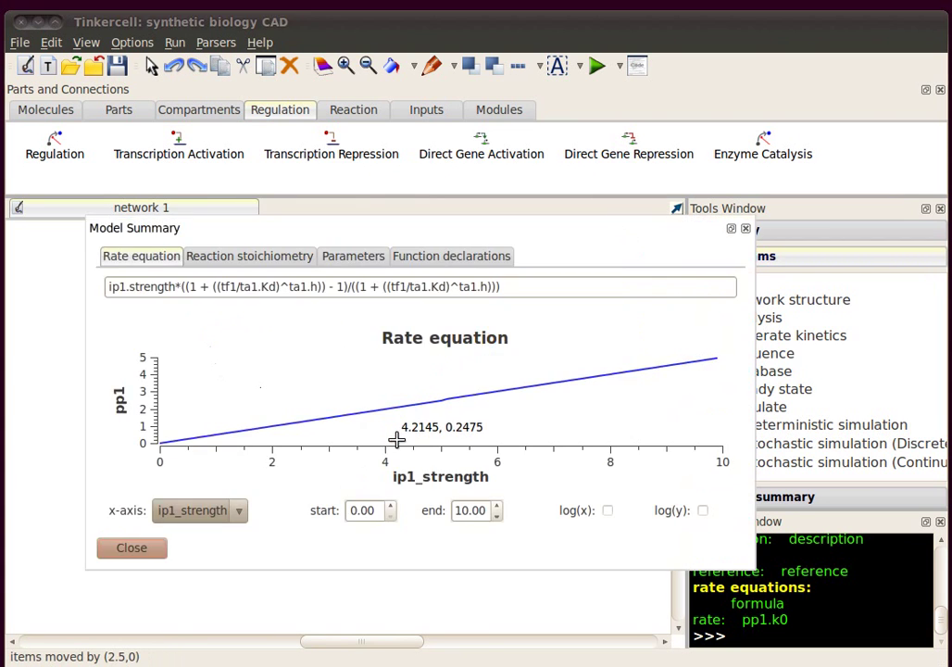
left_click_drag(405, 230, 475, 251)
left_click_drag(570, 307, 149, 277)
left_click(593, 310)
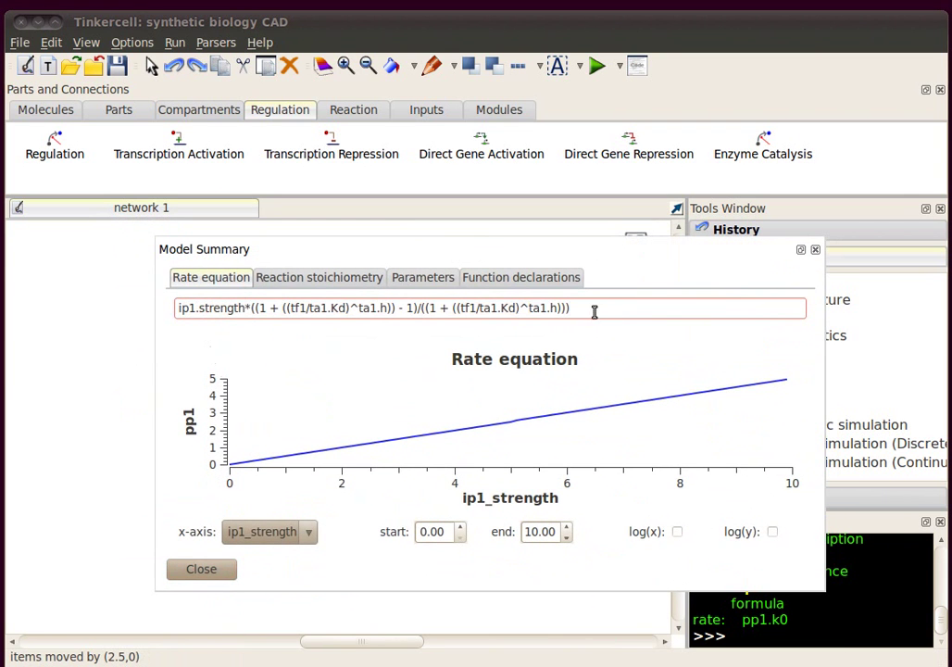
left_click(308, 533)
left_click(282, 598)
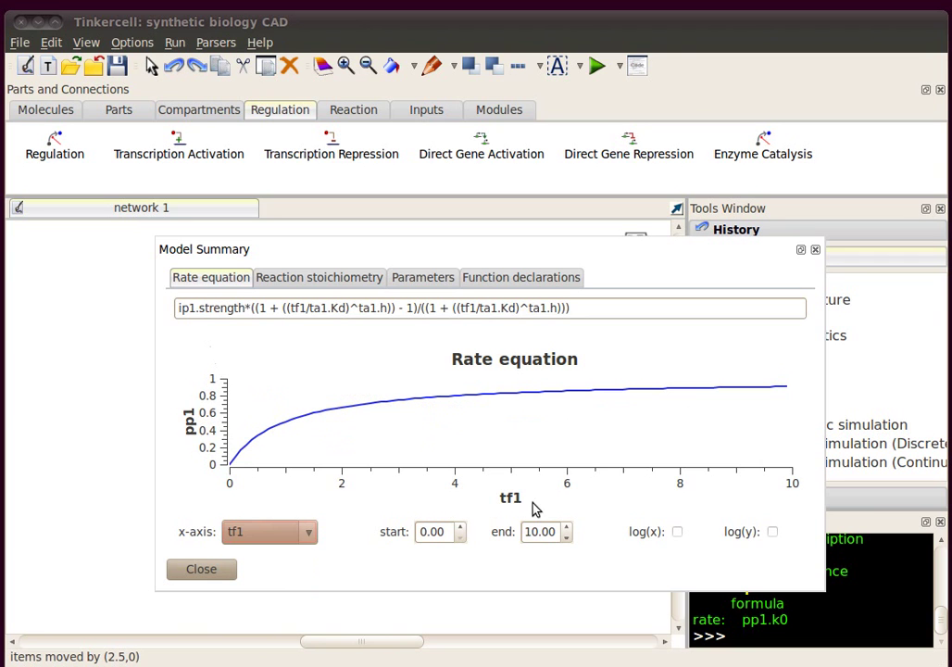
left_click(419, 280)
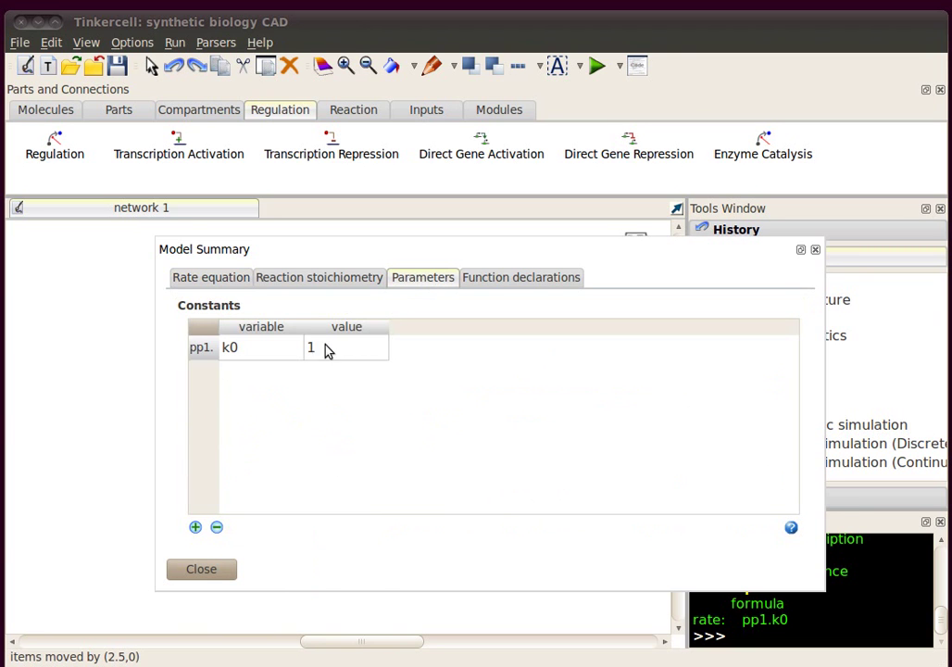
left_click(199, 570)
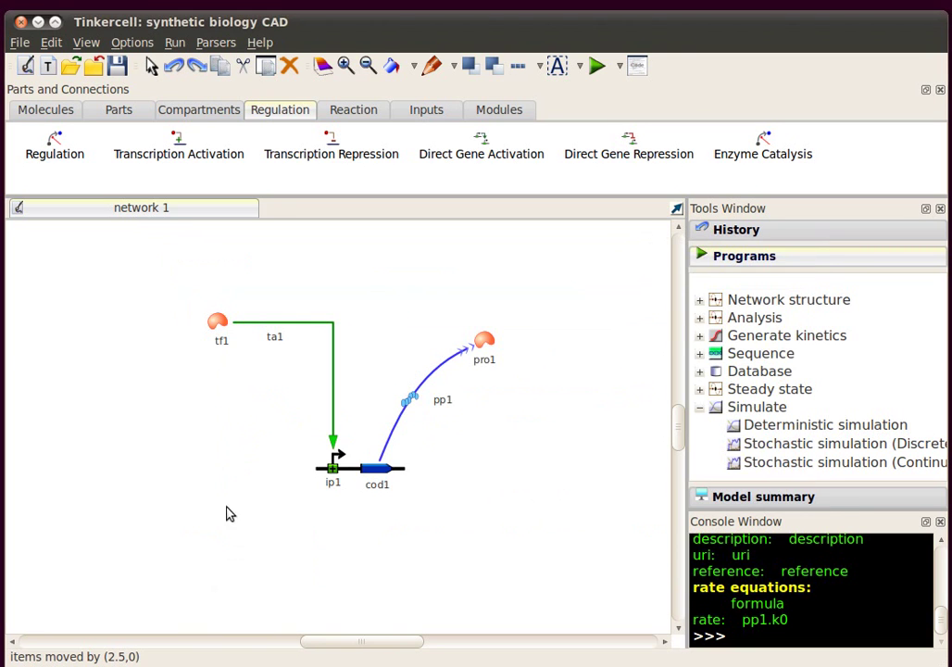
Set the h parameter of the transcription activation ta1 to 4
double_click(330, 389)
left_click(405, 279)
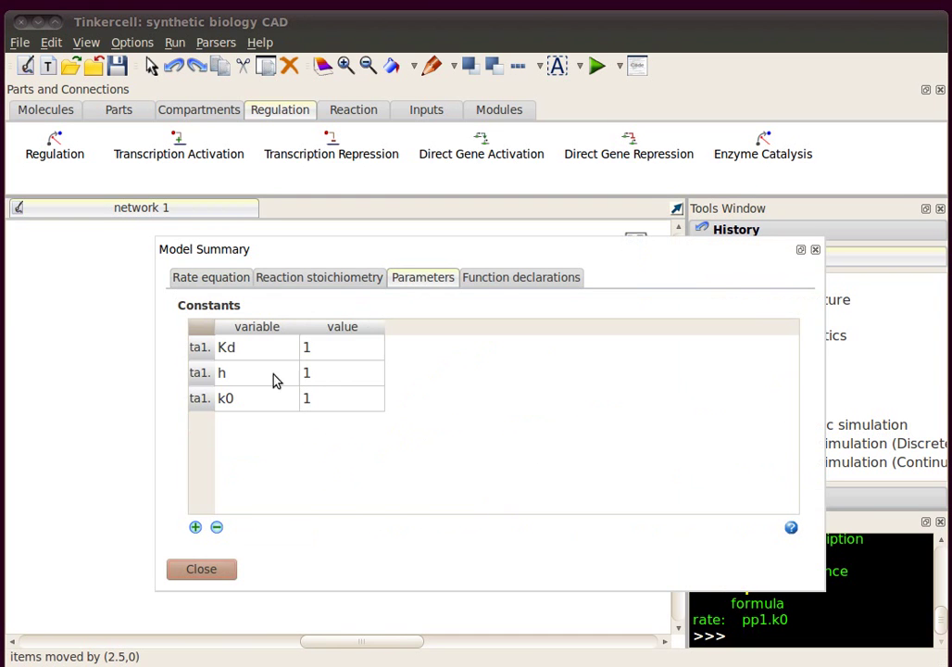
double_click(335, 372)
type("4")
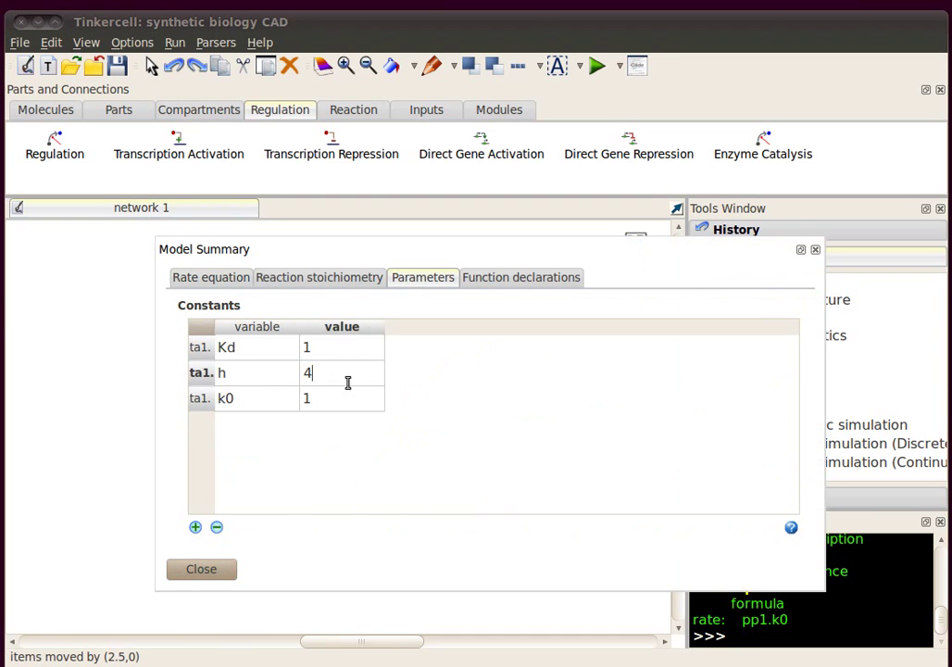
left_click(208, 567)
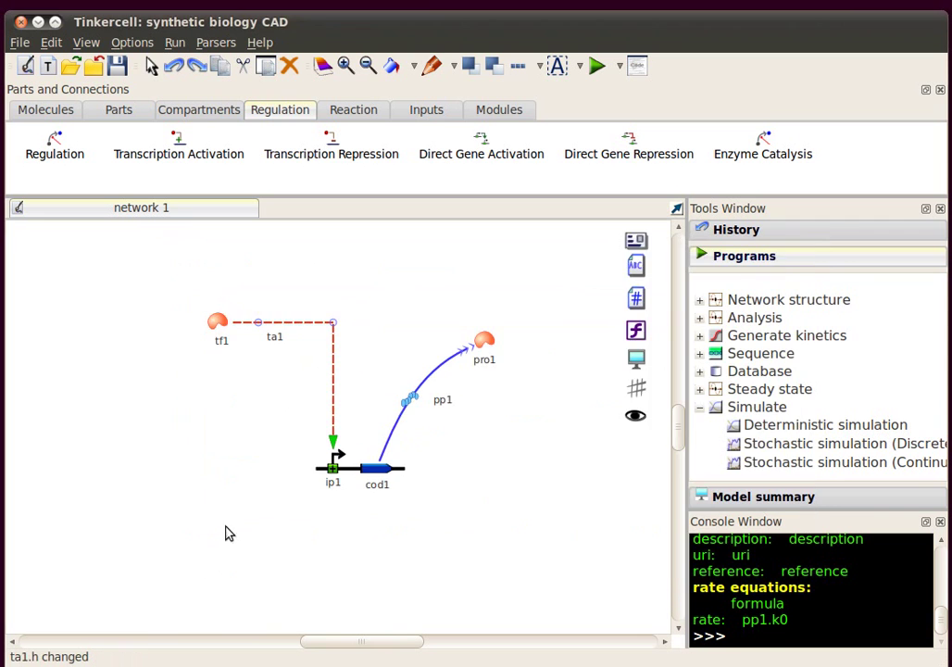
Plot the pp1 rate equation against tf1 again to examine the effect of the new h value
left_click(397, 428)
double_click(396, 428)
left_click(269, 532)
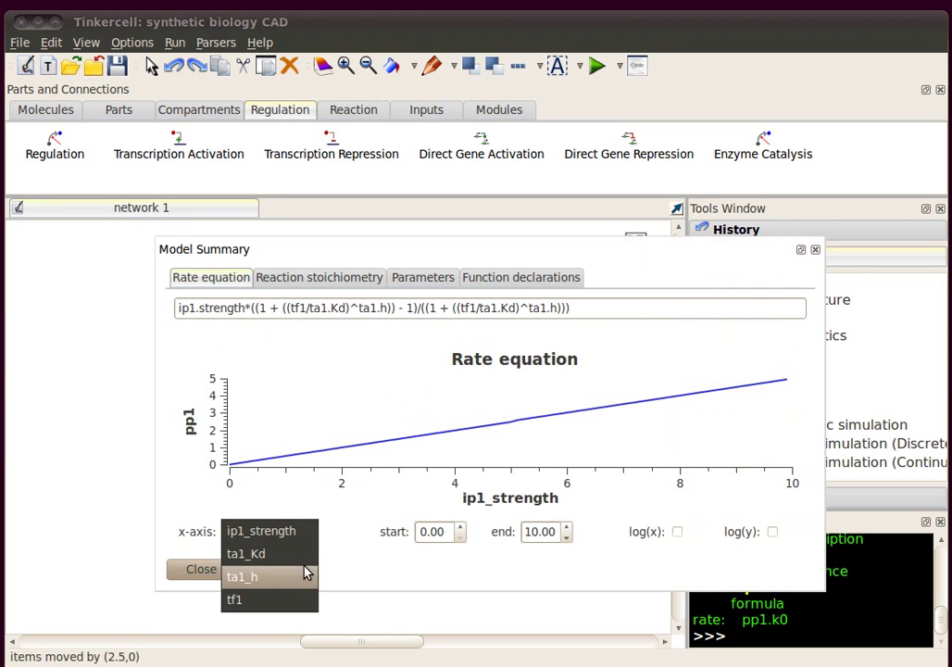
left_click(287, 593)
mouse_move(314, 409)
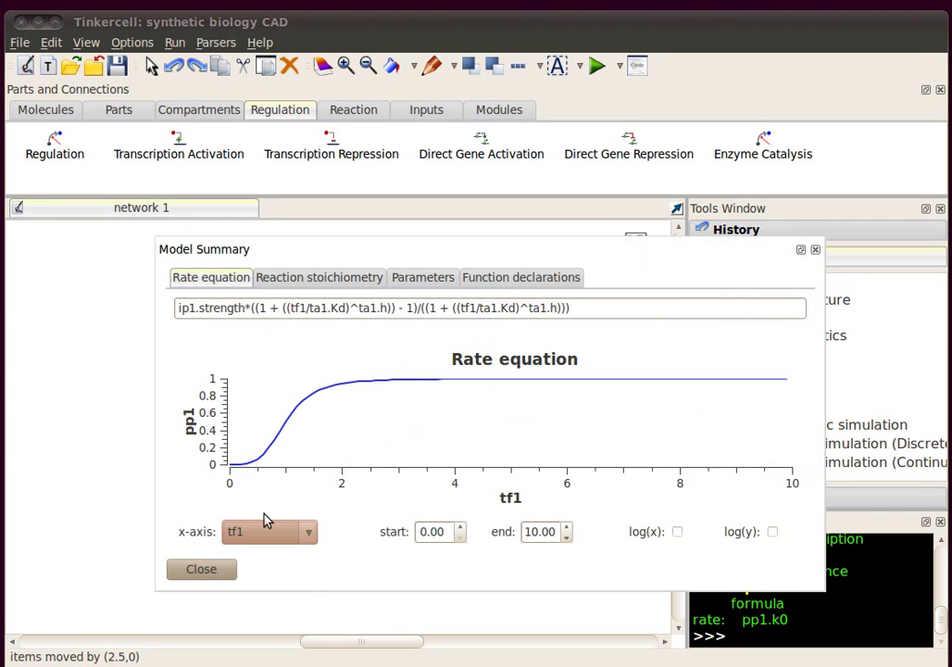
left_click(210, 574)
left_click(340, 359)
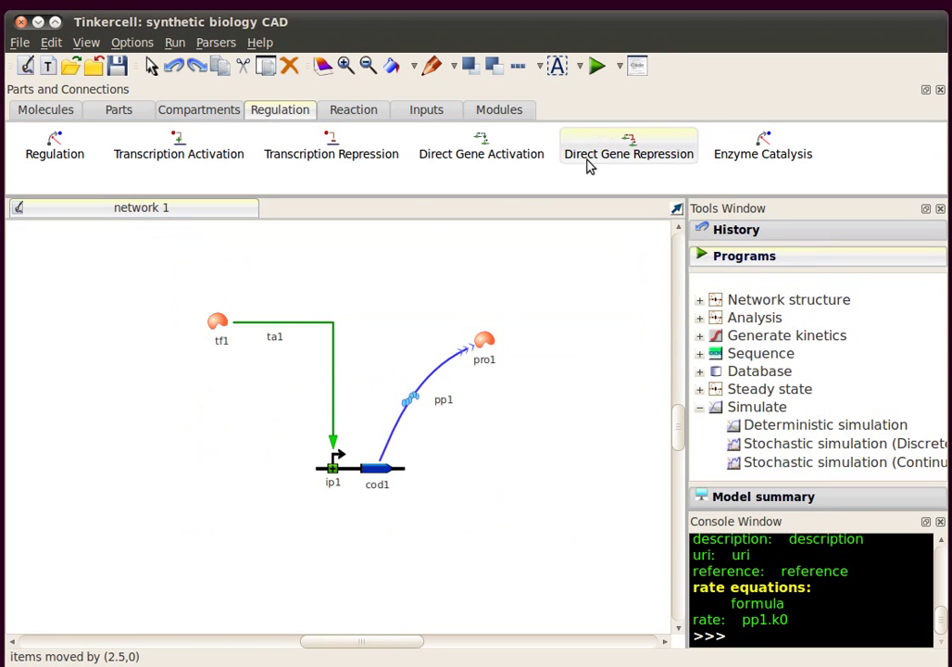
Run a deterministic simulation with sliders set to No, and move the resulting plot window over the canvas
left_click(595, 66)
left_click(551, 356)
left_click(574, 360)
left_click(557, 372)
left_click(461, 382)
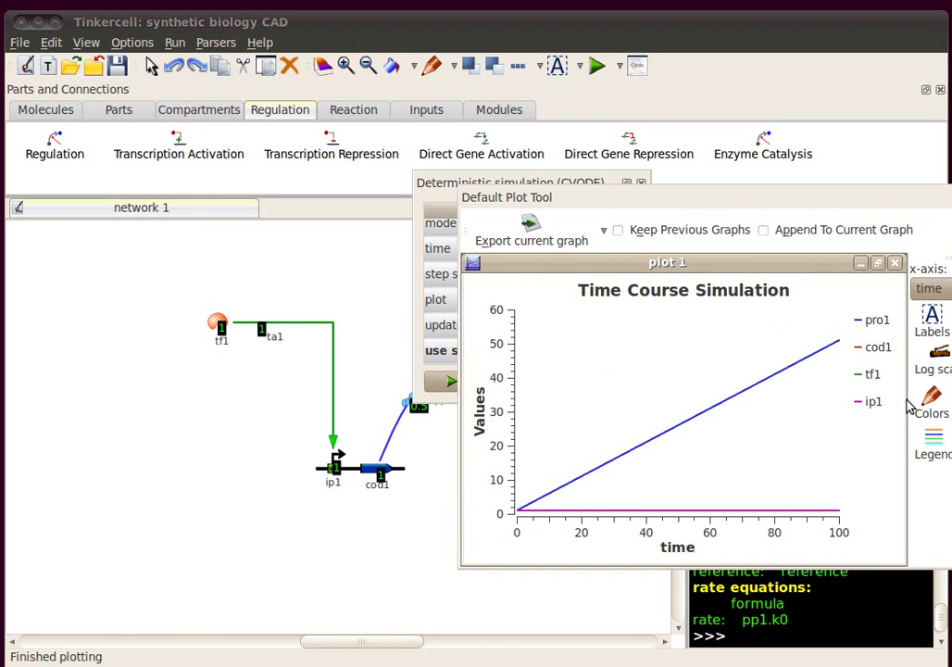
left_click_drag(865, 197, 685, 166)
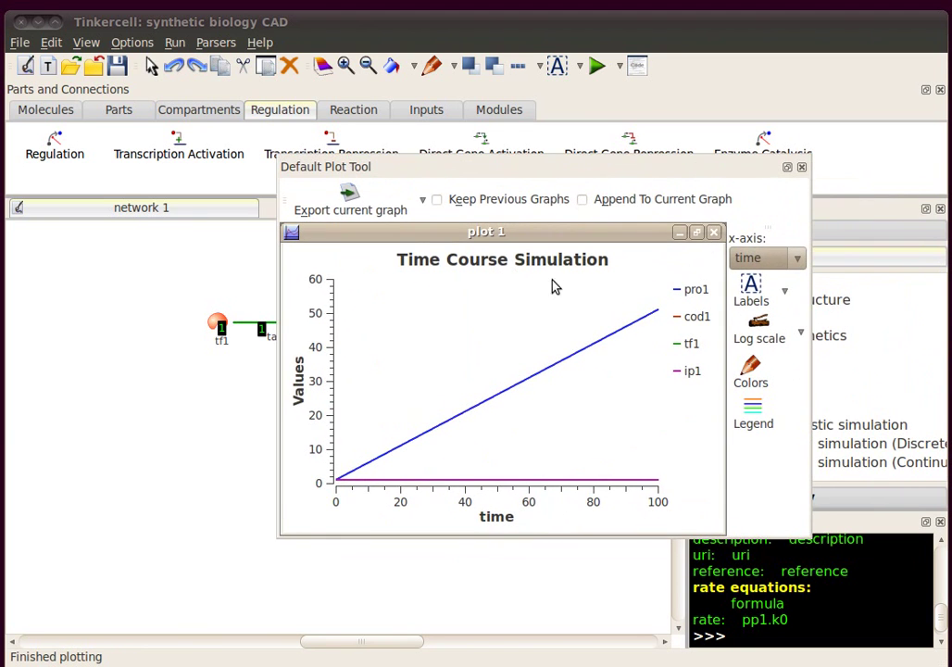
Look over the plot's legend selection and log scale options without changing the graph
left_click(753, 417)
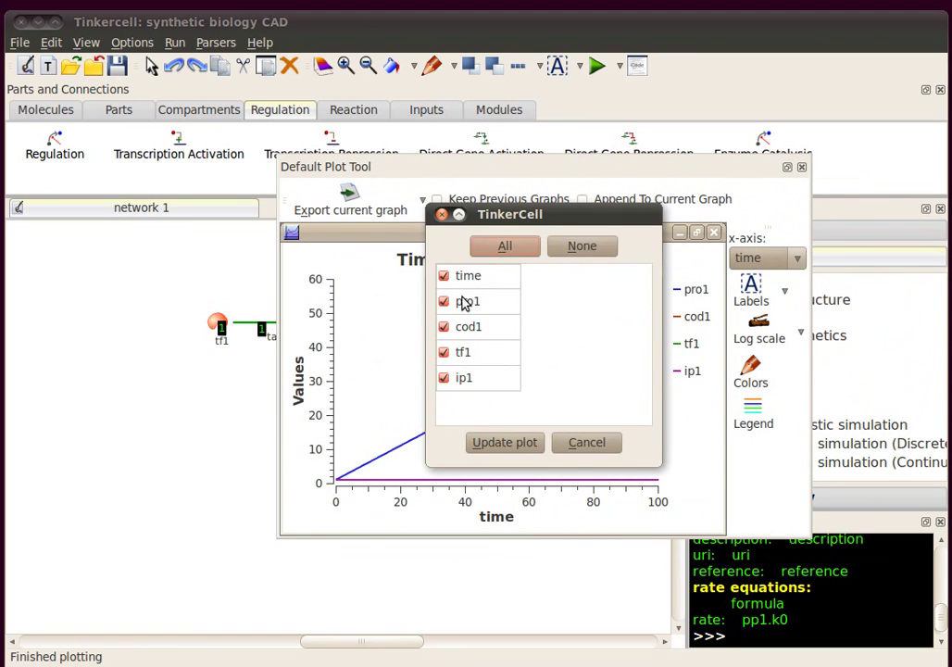
left_click(469, 302)
left_click(466, 332)
left_click(466, 331)
left_click(469, 304)
left_click(586, 443)
left_click(801, 331)
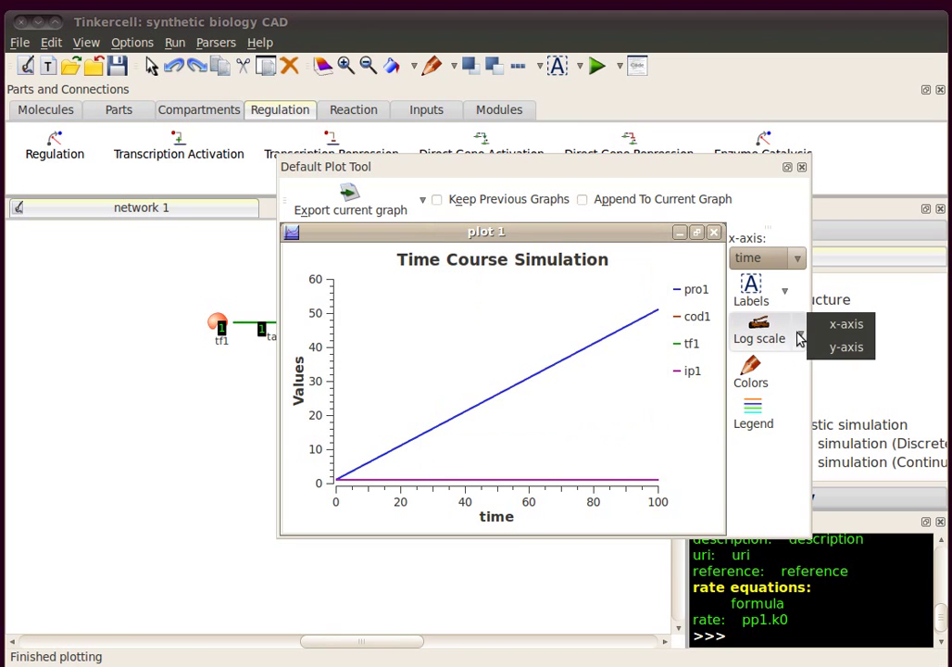
left_click(788, 426)
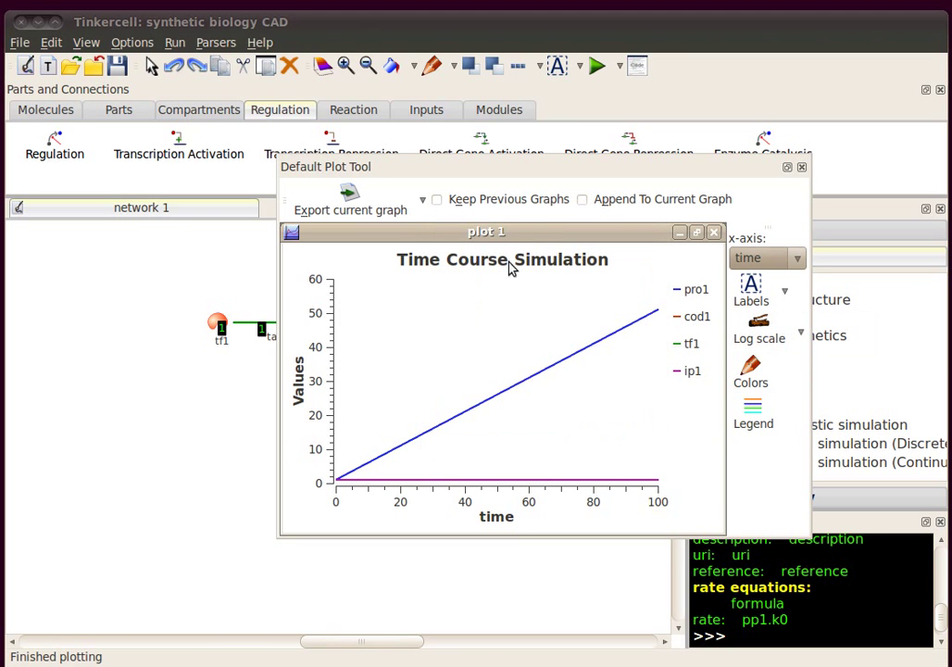
Enable Keep Previous Graphs, move the plot window clear of the network, and close the deterministic simulation settings
left_click_drag(468, 183, 593, 136)
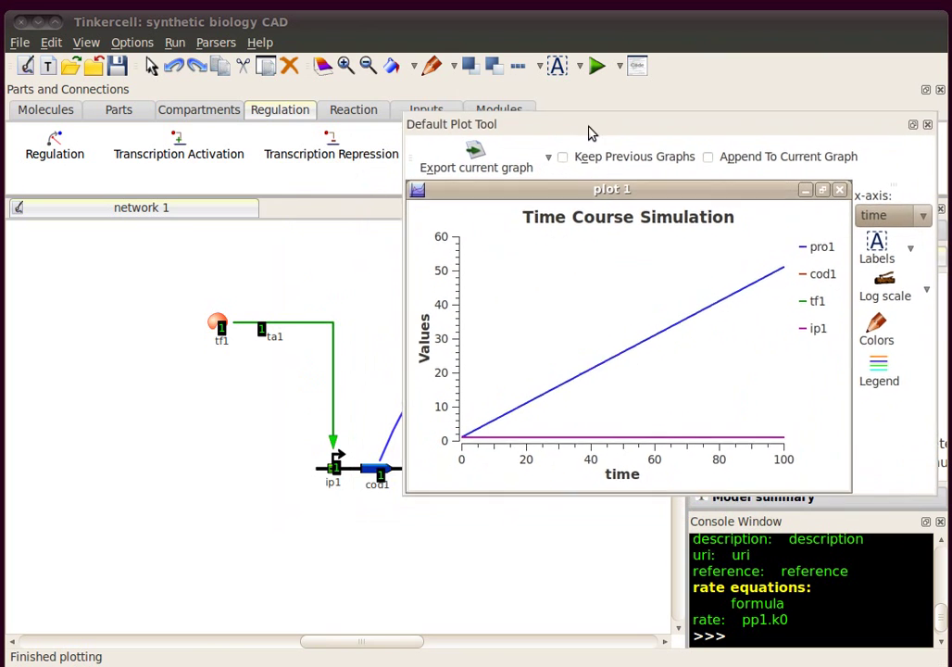
left_click(562, 150)
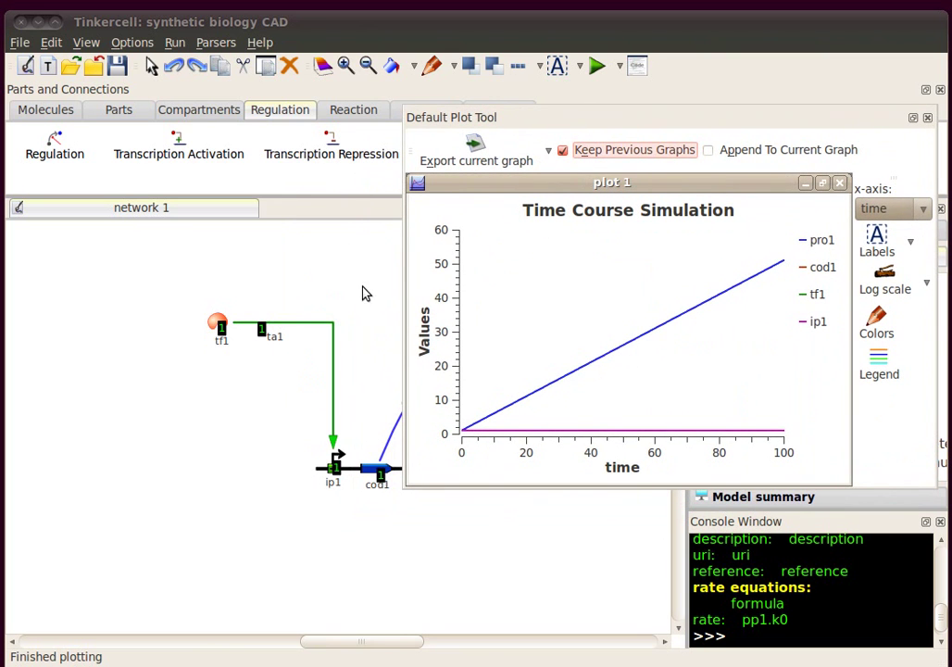
left_click_drag(548, 121, 625, 139)
left_click_drag(692, 157, 785, 349)
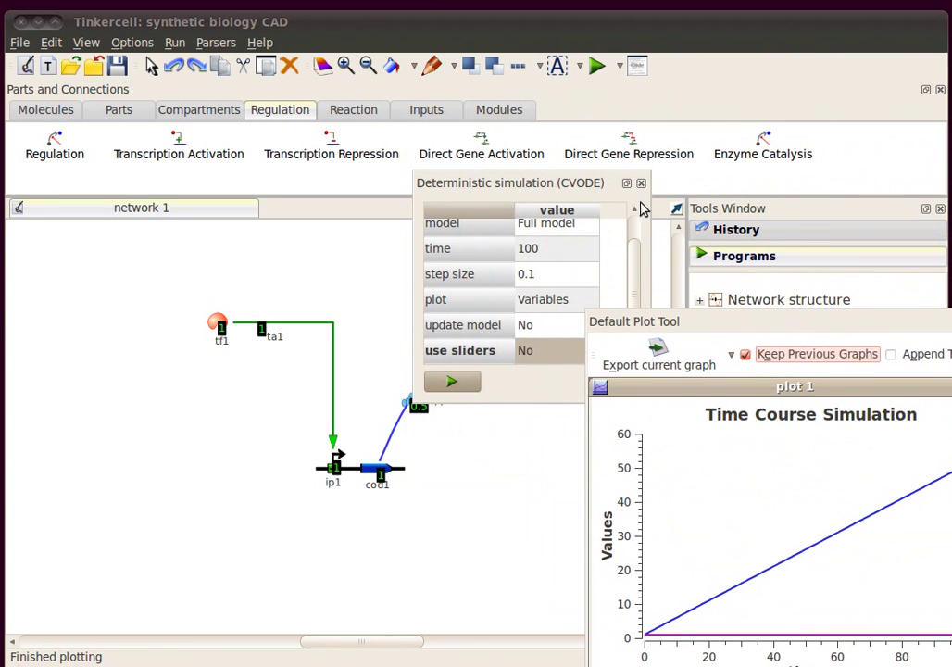
left_click(641, 187)
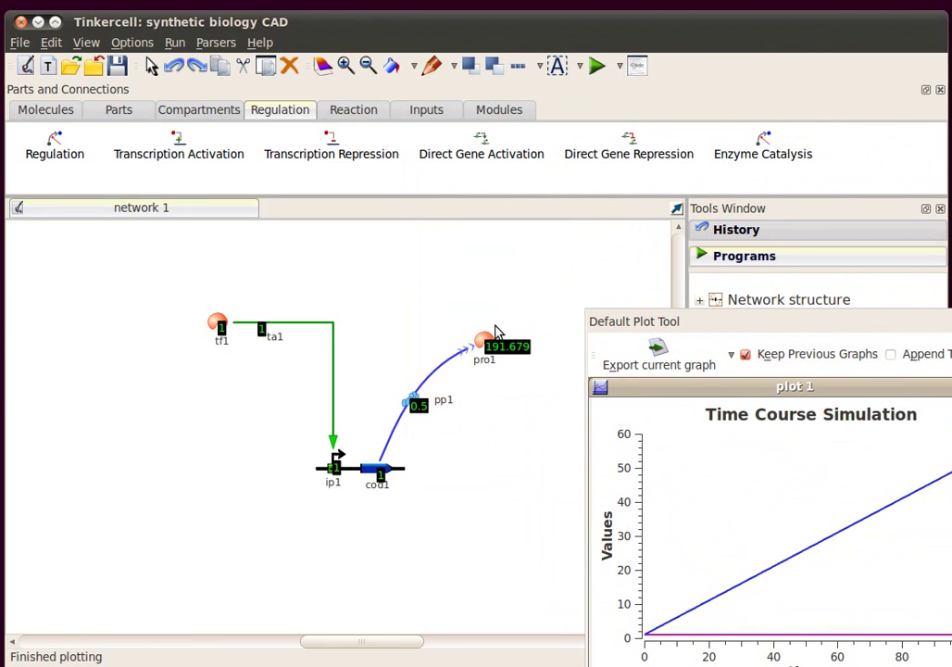
Add an Empty node to the network above and to the right of pro1
left_click(488, 292)
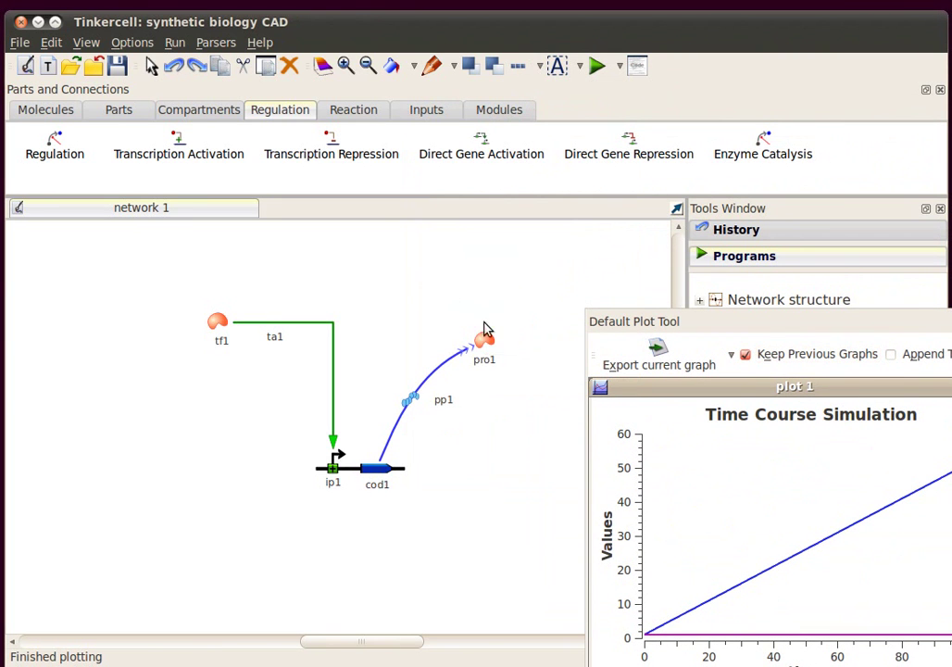
left_click(79, 109)
left_click(53, 141)
left_click(542, 288)
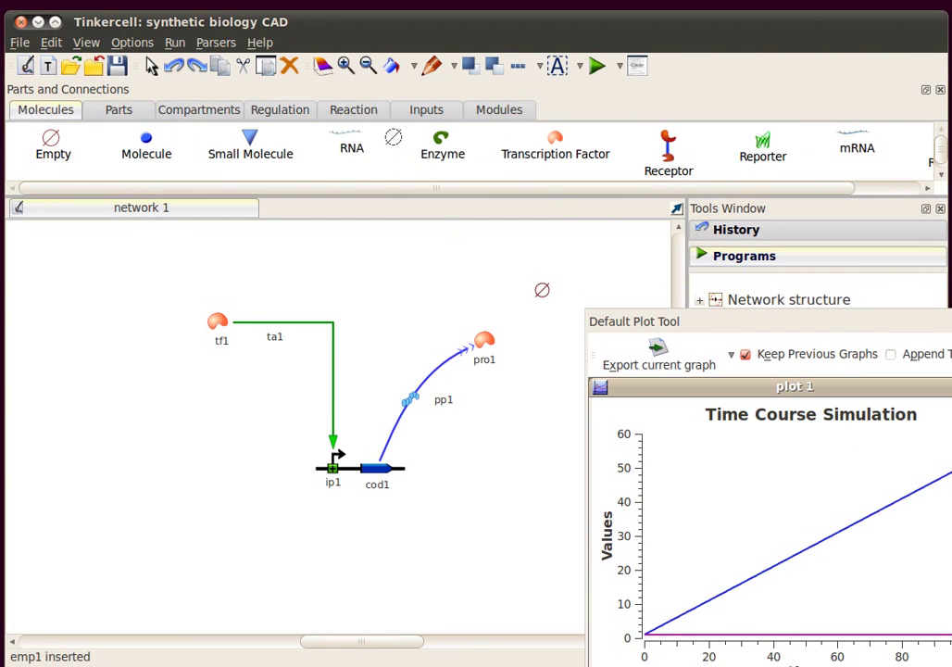
Connect pro1 to the Empty node with a 1 to 1 reaction and move the Empty node farther right
left_click(353, 109)
left_click(48, 141)
left_click(483, 341)
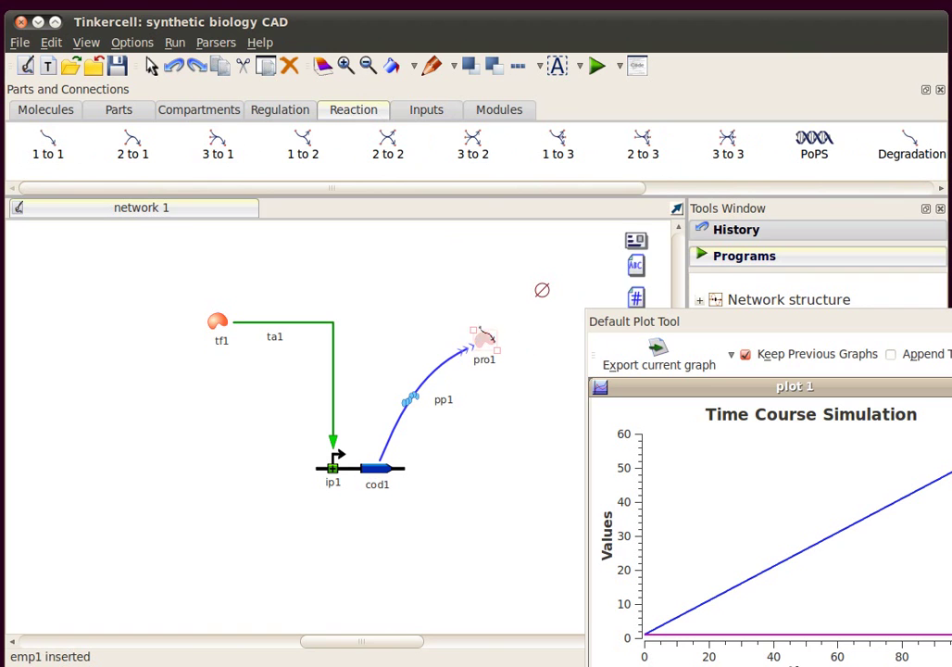
left_click(541, 289)
left_click_drag(543, 291, 611, 290)
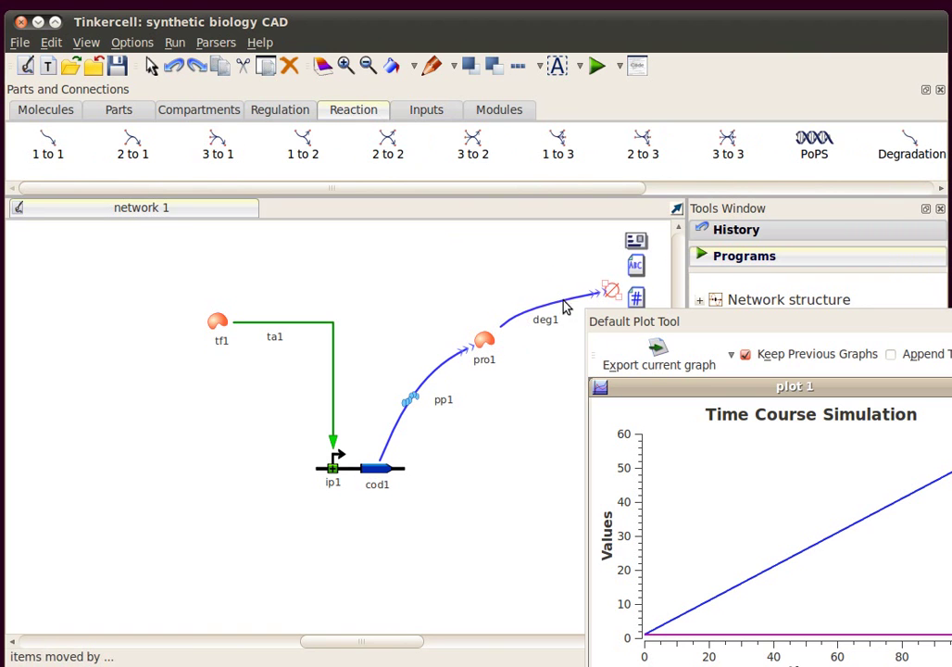
Run the deterministic simulation for time 100 and step size 0.1, and widen the plot window to compare both graphs
left_click(597, 65)
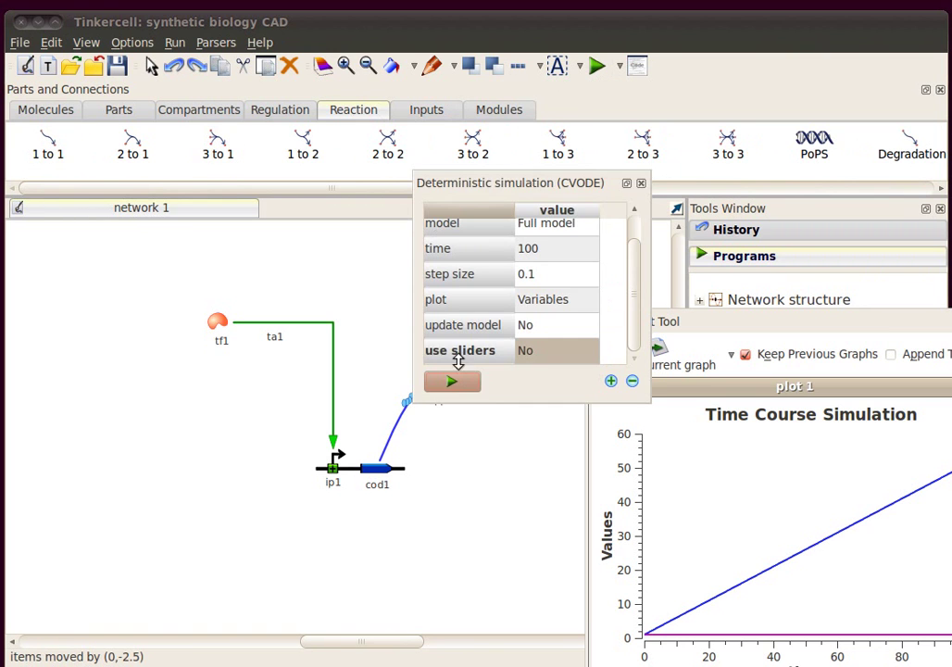
left_click(468, 383)
left_click_drag(748, 344, 390, 201)
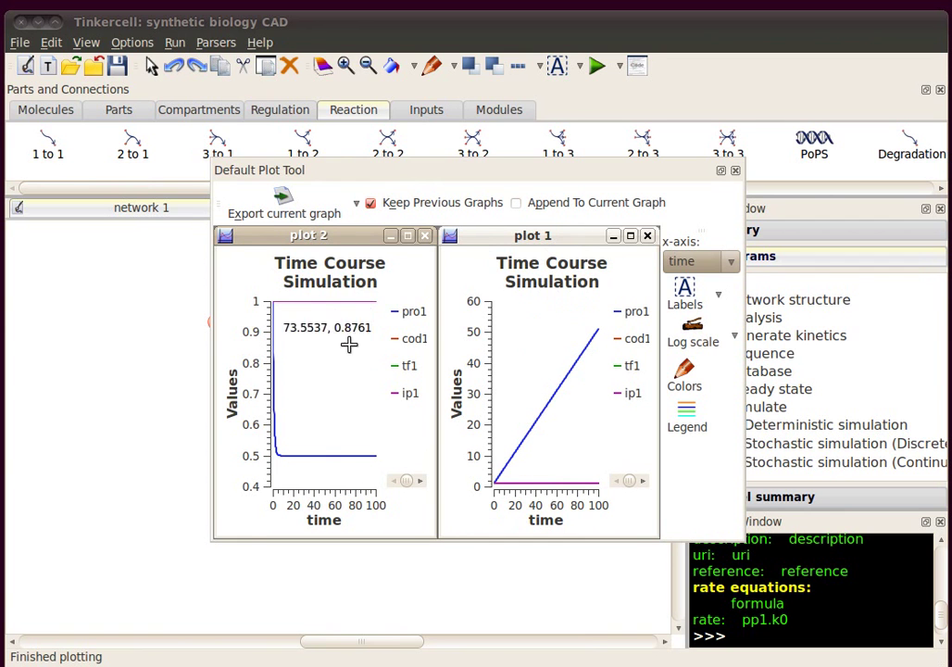
left_click_drag(211, 539, 67, 530)
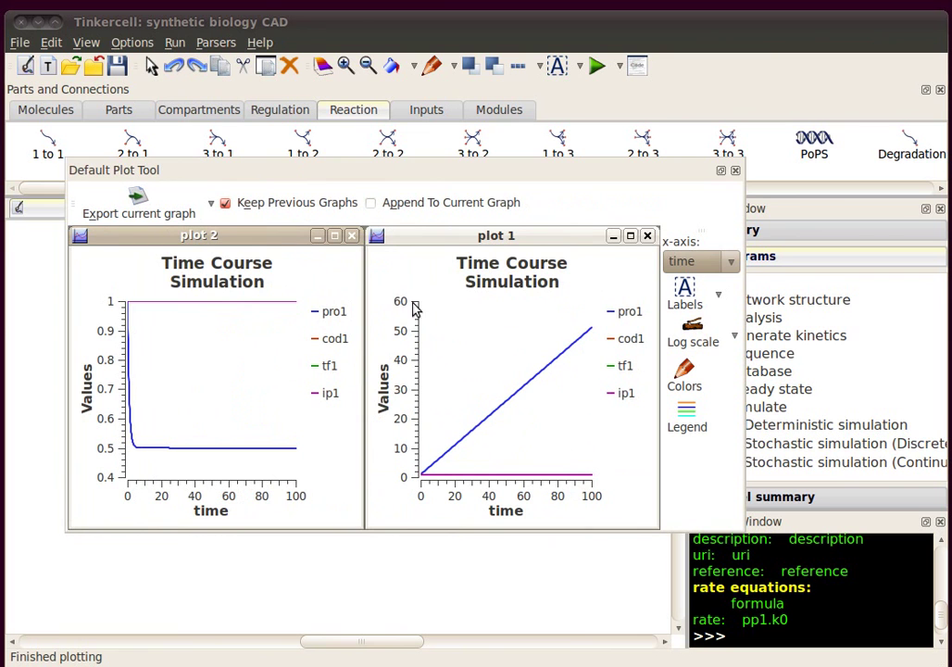
Enable Append To Current Graph, move the plot window off tf1, and set tf1's initial value to 23
left_click(399, 204)
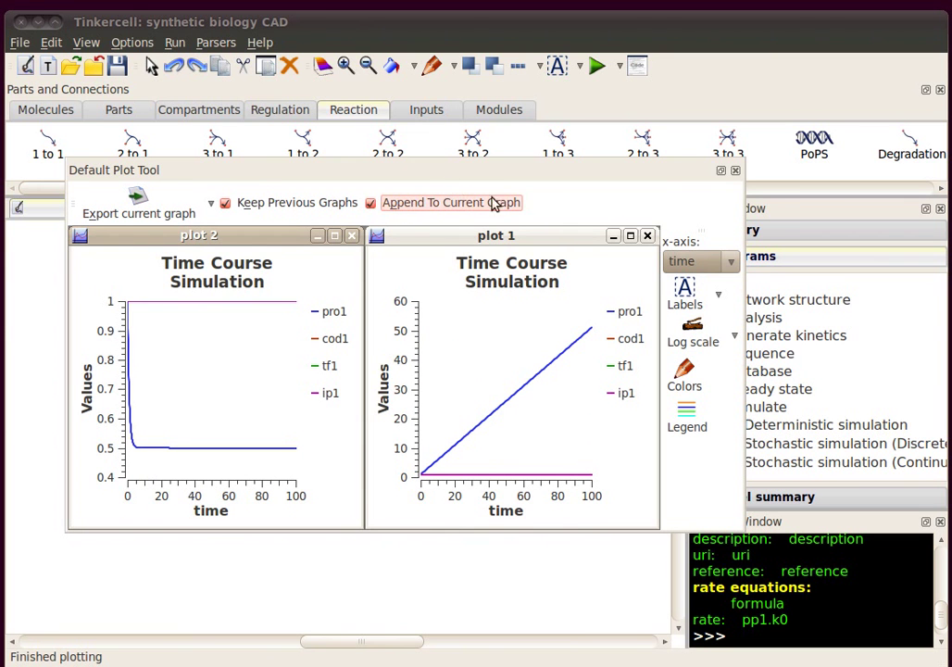
left_click_drag(522, 172, 845, 352)
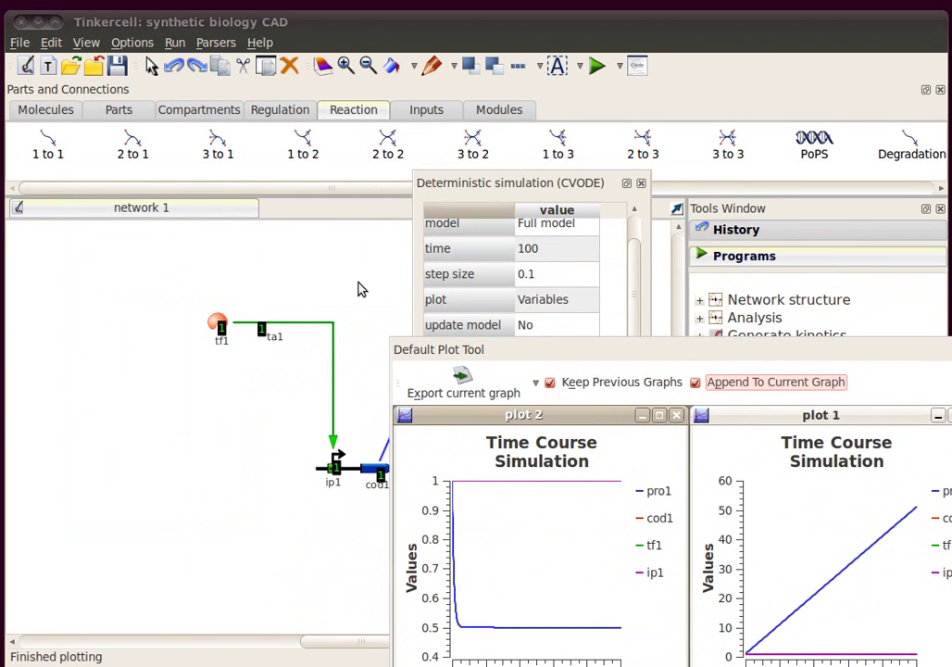
double_click(208, 325)
double_click(310, 340)
type("23")
left_click(202, 568)
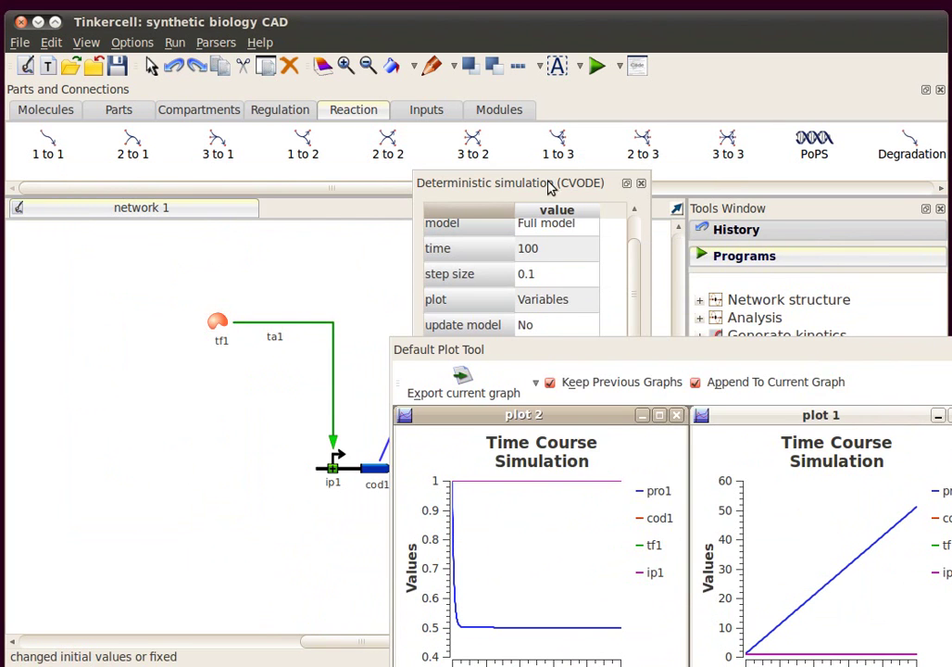
Rerun the deterministic simulation with the new tf1 value and bring the whole plot window into view
left_click_drag(551, 187, 305, 156)
left_click(208, 349)
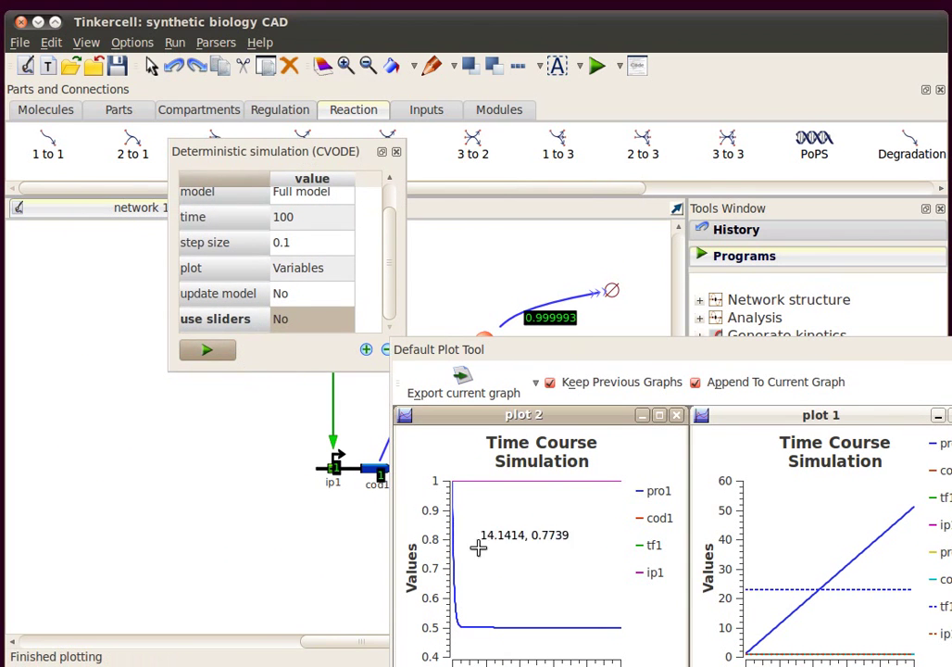
left_click_drag(773, 357, 492, 217)
Examine the legend entries of plot 1 to tell the appended curves from the earlier ones
left_click(669, 308)
left_click(670, 308)
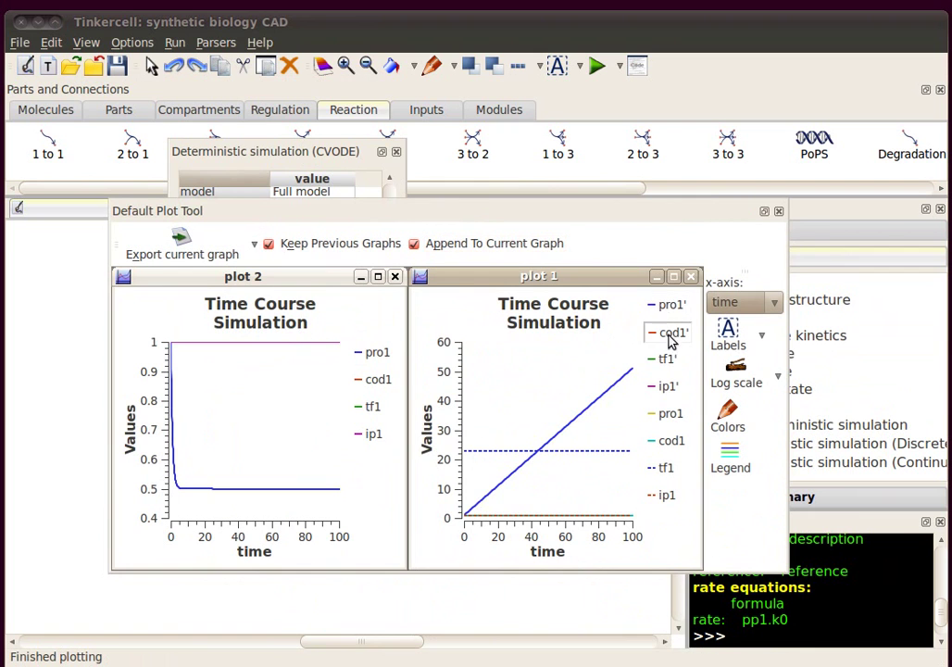
left_click(667, 468)
left_click(670, 472)
left_click(671, 493)
left_click(674, 447)
left_click(674, 491)
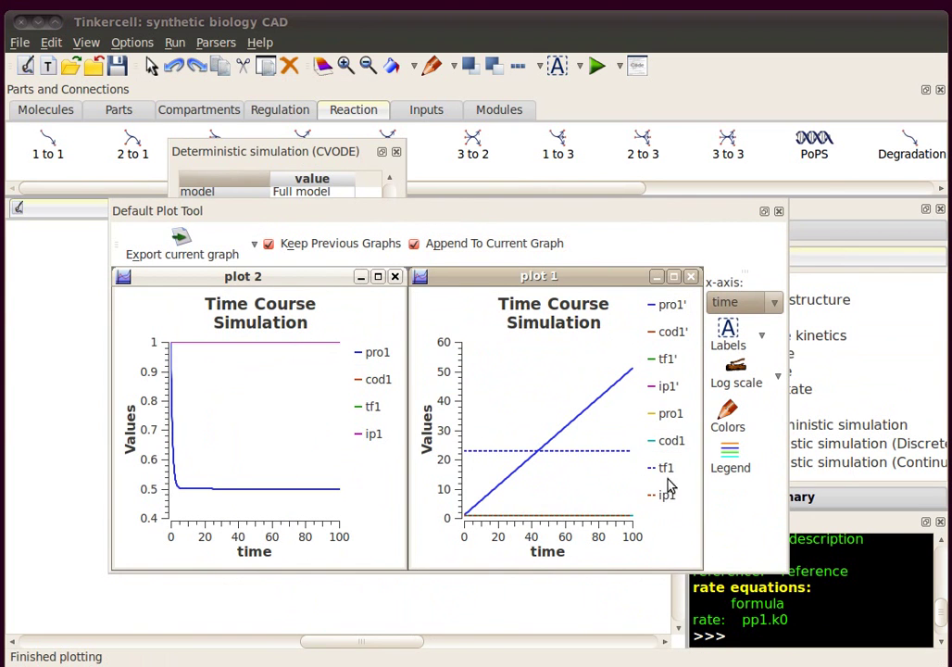
Close both plots, disable Append To Current Graph and Keep Previous Graphs, and close the simulation settings and plot windows
left_click(691, 277)
left_click(414, 243)
left_click(333, 243)
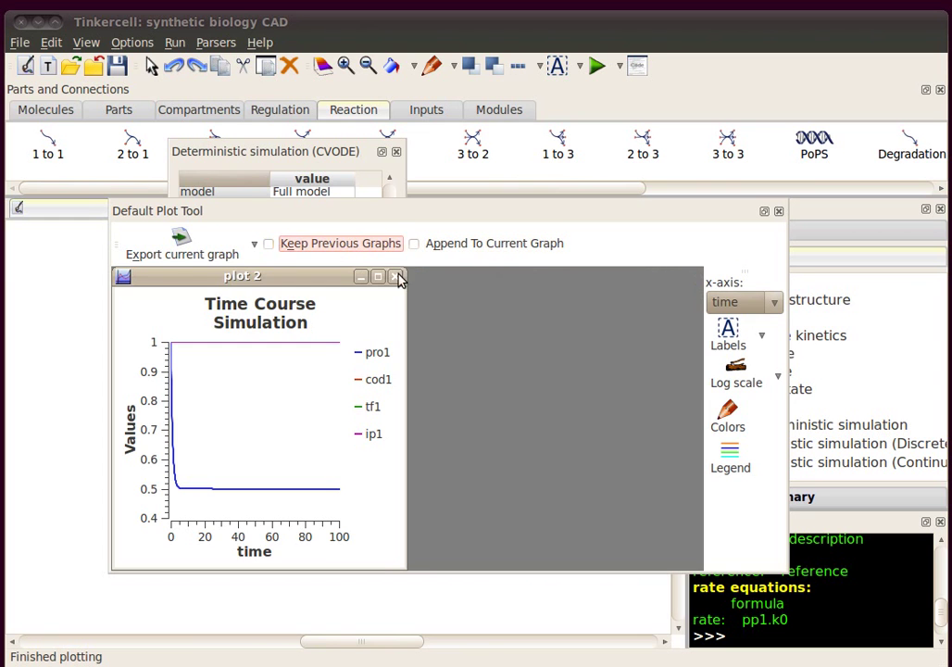
left_click(394, 276)
left_click(396, 152)
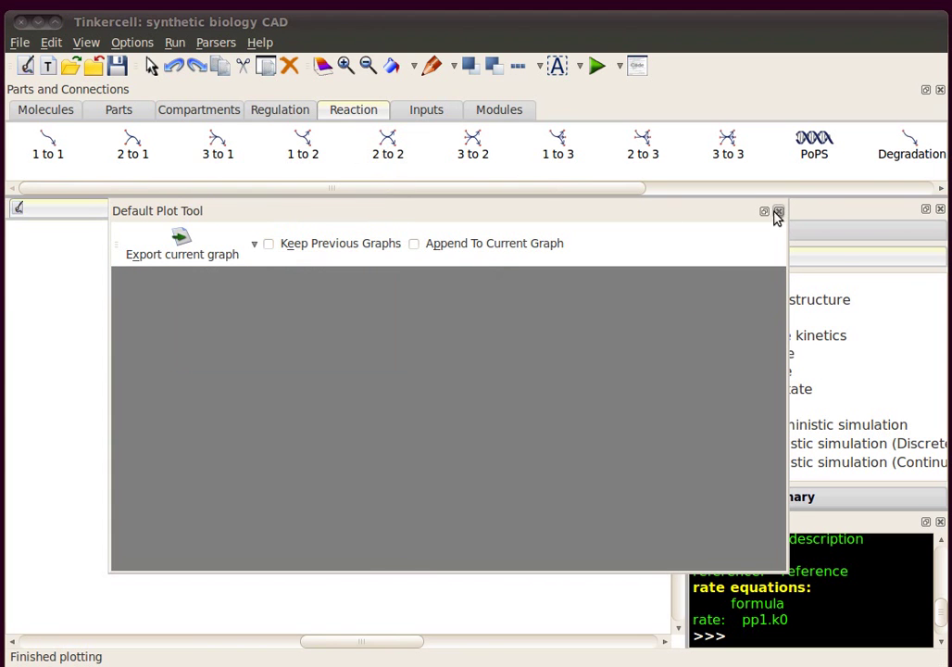
left_click(778, 212)
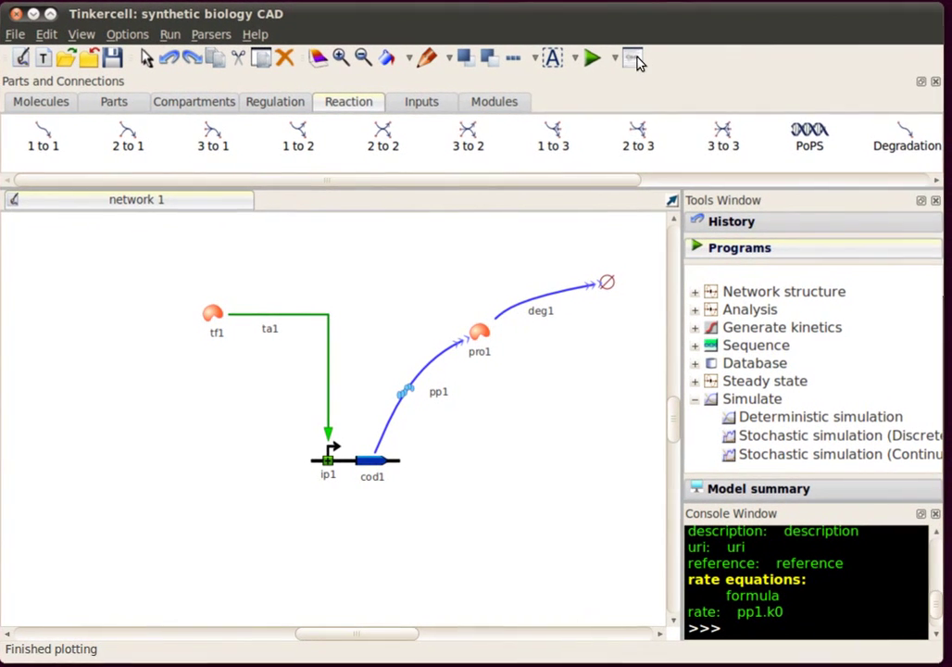
Fill the pro1 symbol with white using the brush, and leave the set of visible windows unaltered
left_click_drag(642, 179, 484, 135)
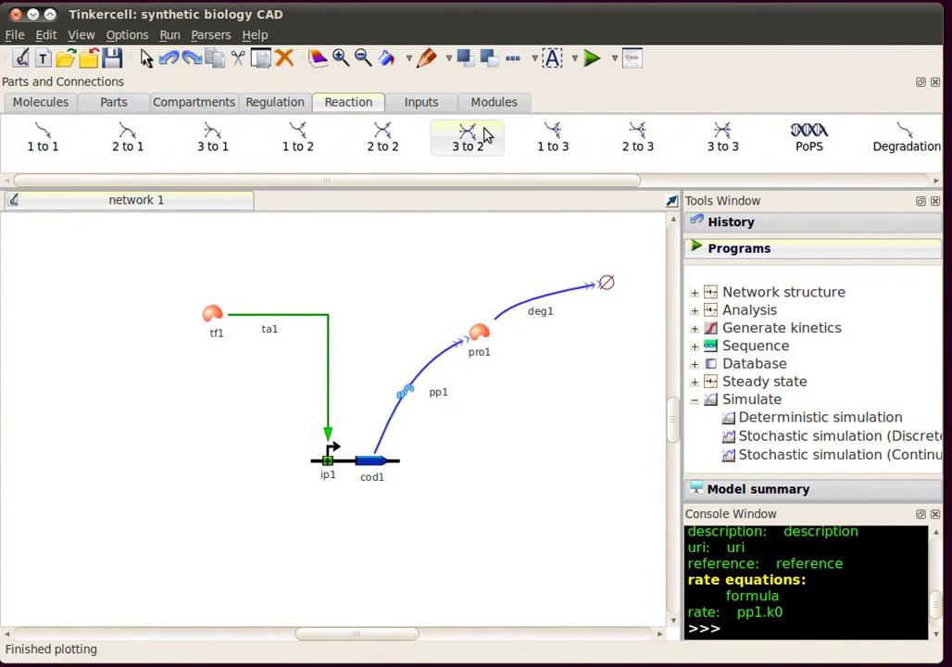
left_click(387, 58)
left_click(479, 329)
right_click(417, 59)
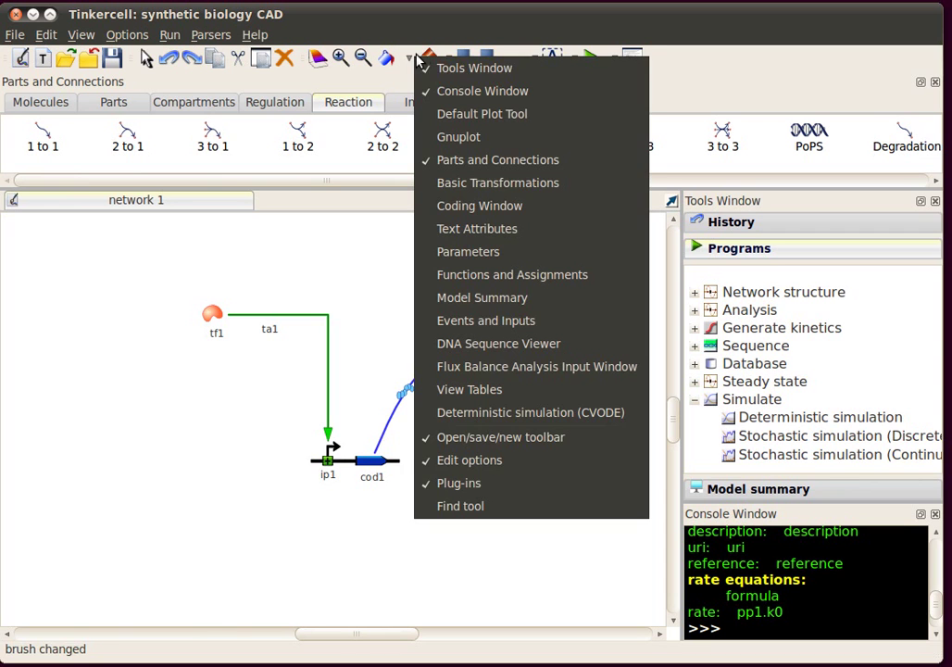
left_click(297, 243)
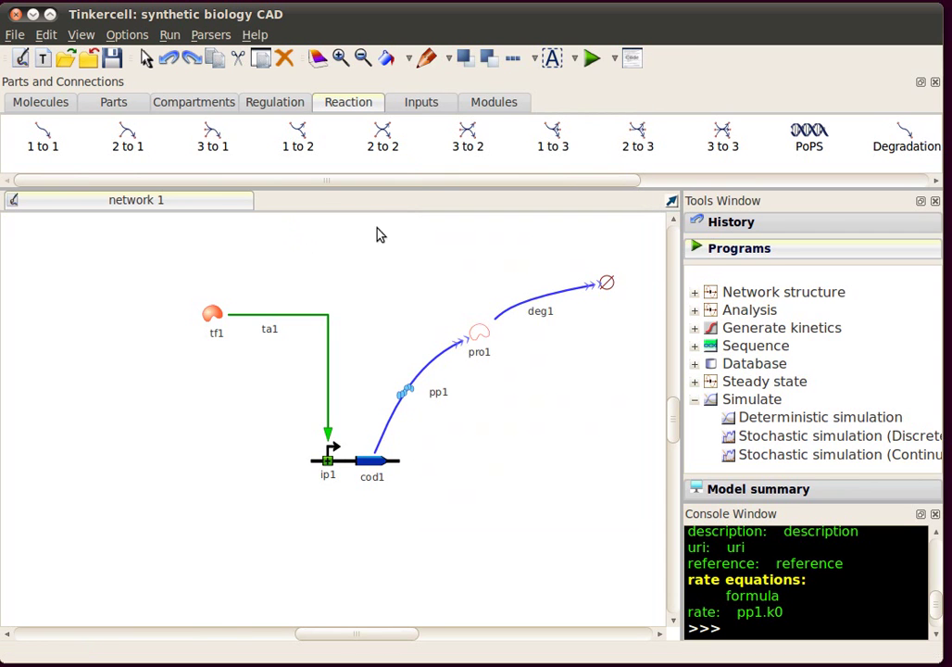